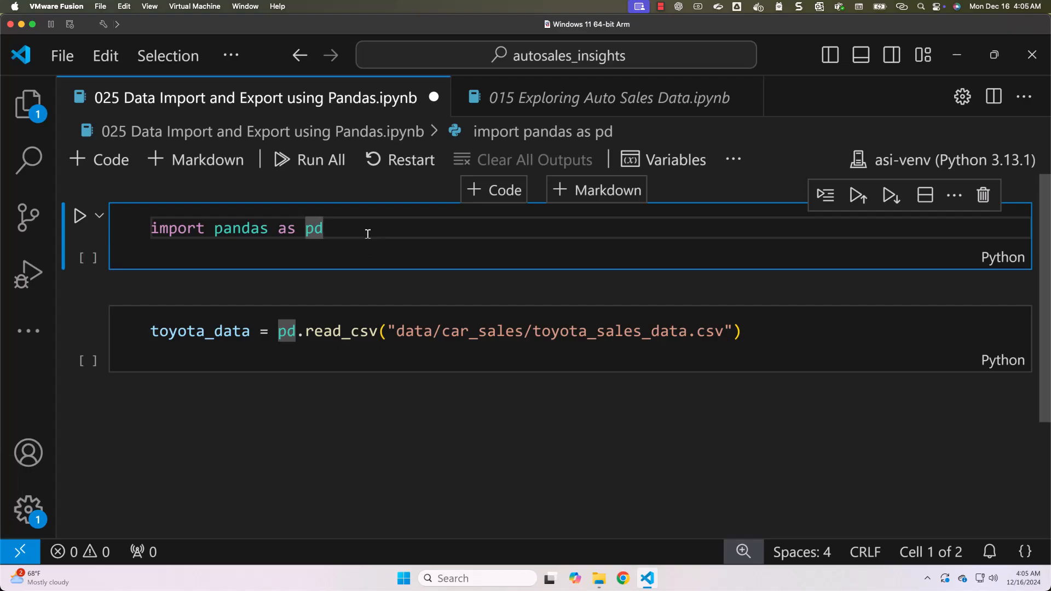
Run the pandas import cell.
key("shift+Return")
mouse_move(525, 279)
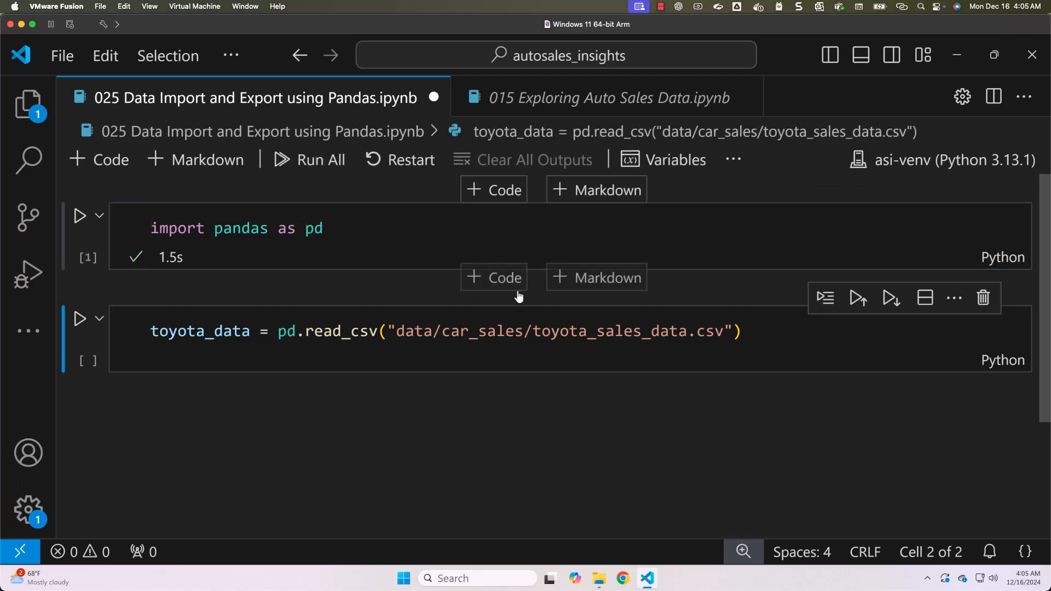
Add a new cell with help(pd.read_csv) and accept the read_csv completion.
left_click(496, 277)
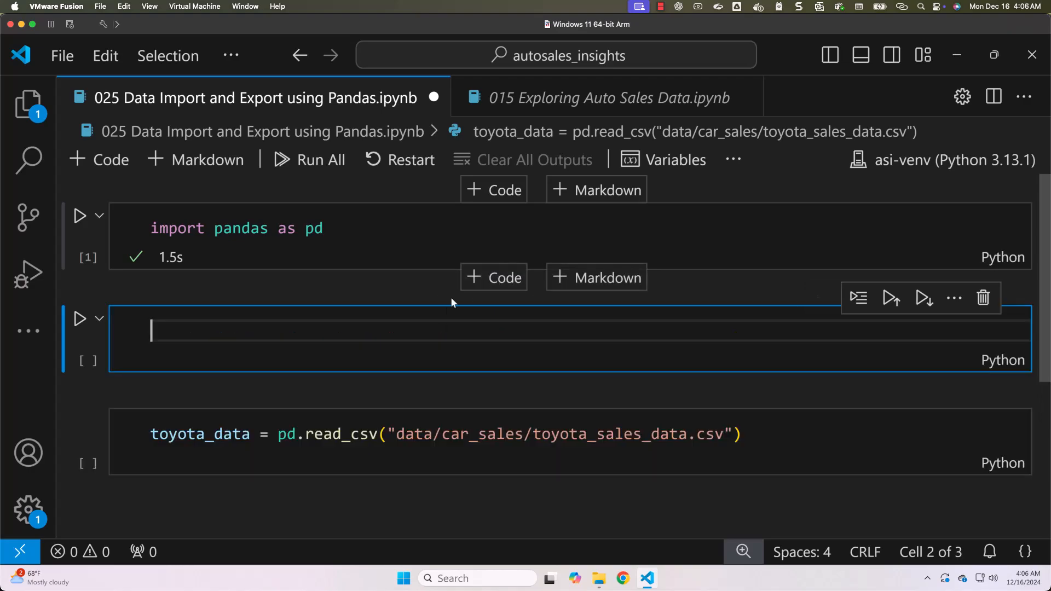
type("h")
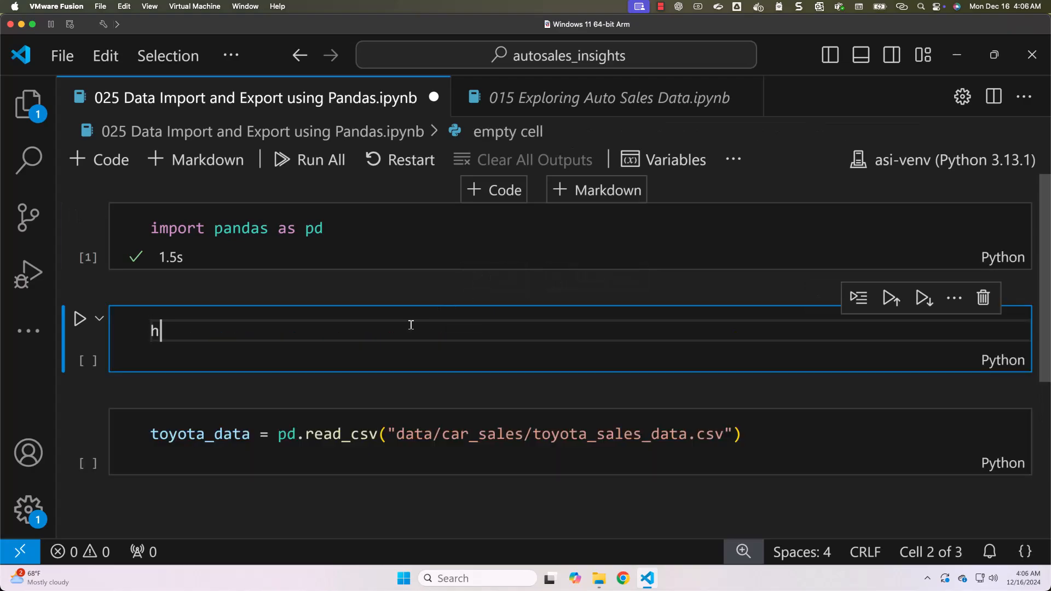
type("elp(pd.")
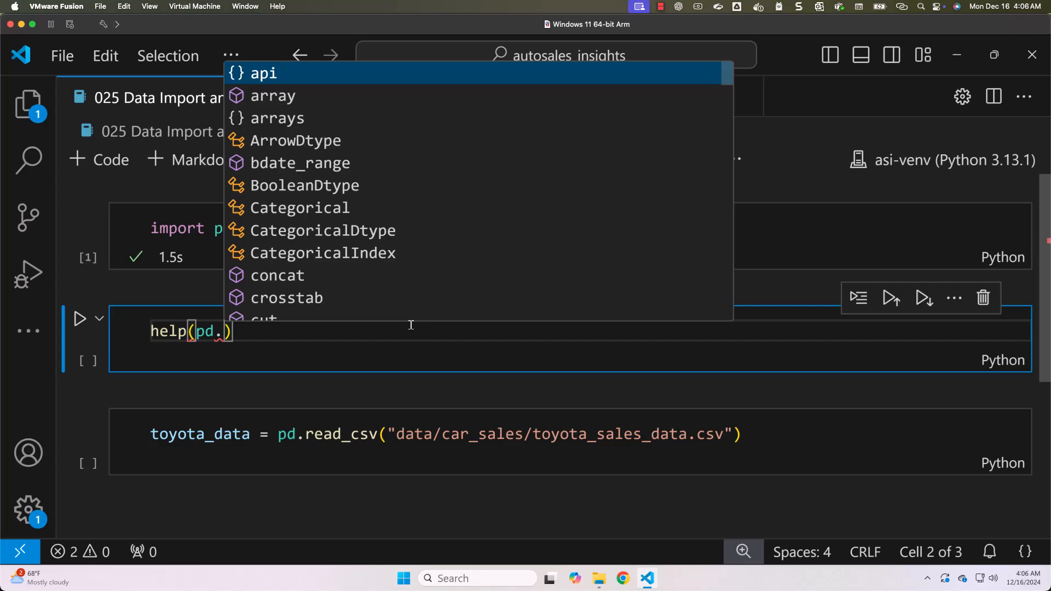
type("read_csv")
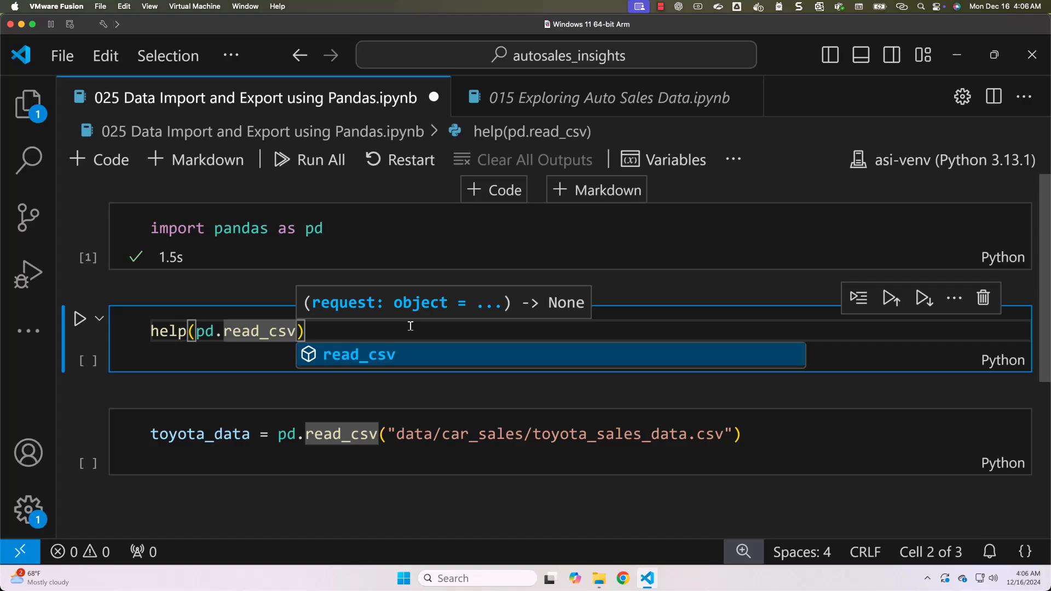
key("Right")
key("shift+Return")
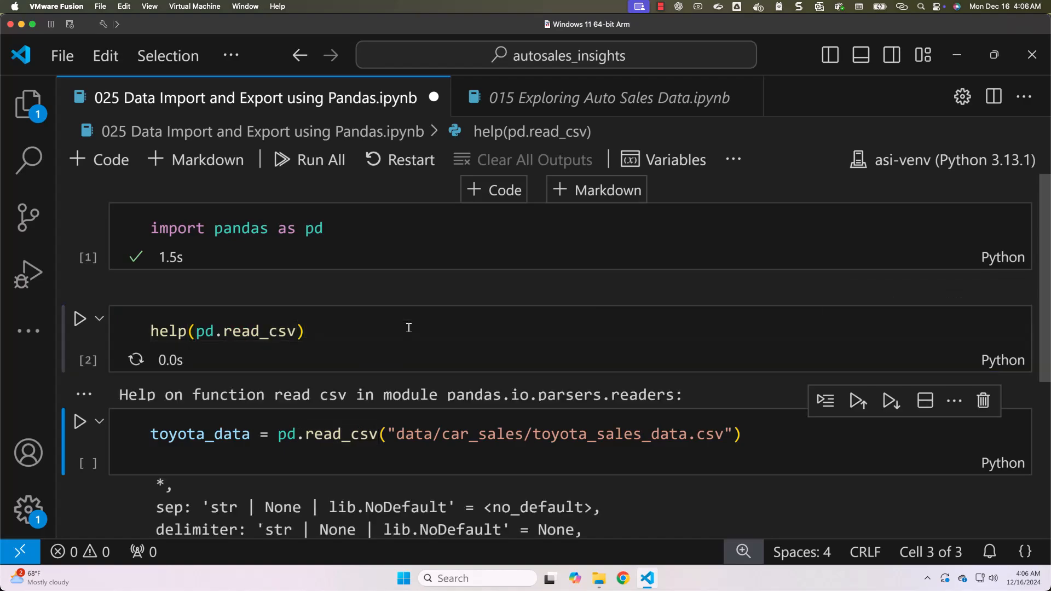
scroll(409, 328, "down", 5)
scroll(384, 293, "up", 2)
scroll(385, 293, "up", 3)
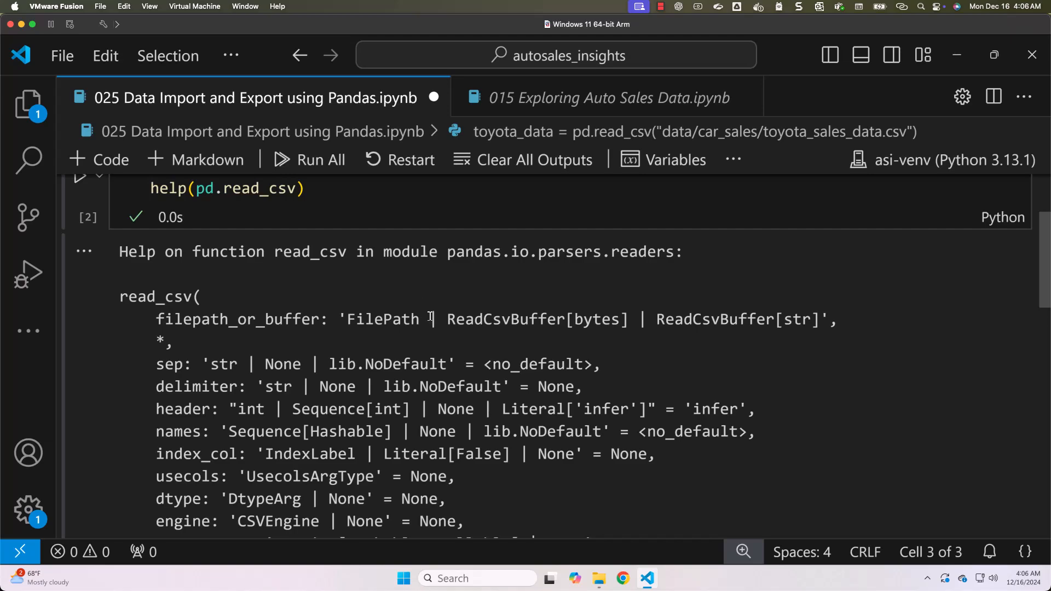
scroll(430, 316, "down", 1)
scroll(263, 305, "down", 1)
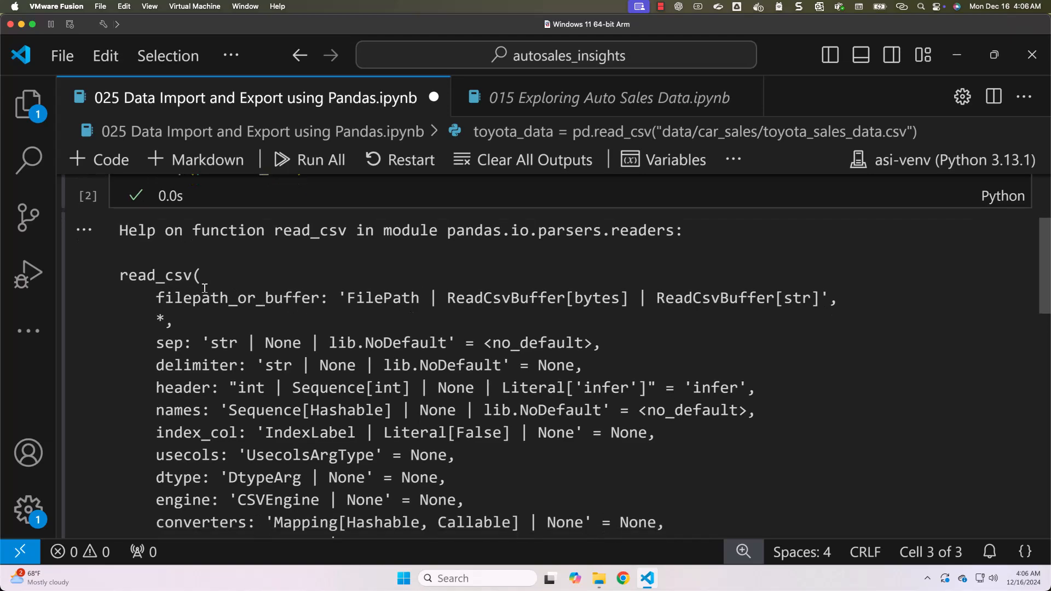
scroll(226, 298, "down", 1)
scroll(227, 295, "down", 1)
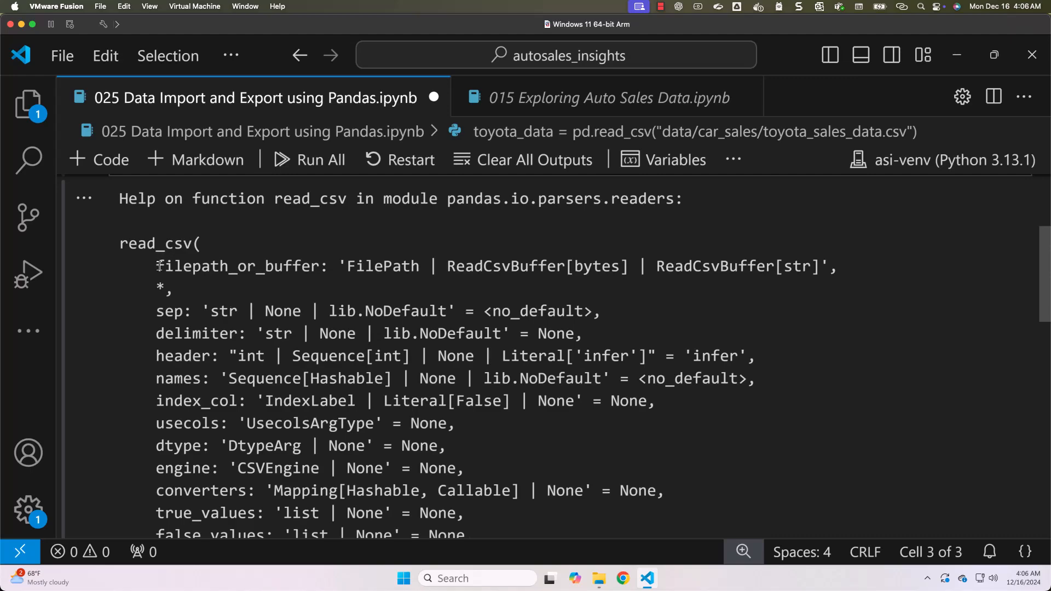
left_click_drag(156, 266, 847, 274)
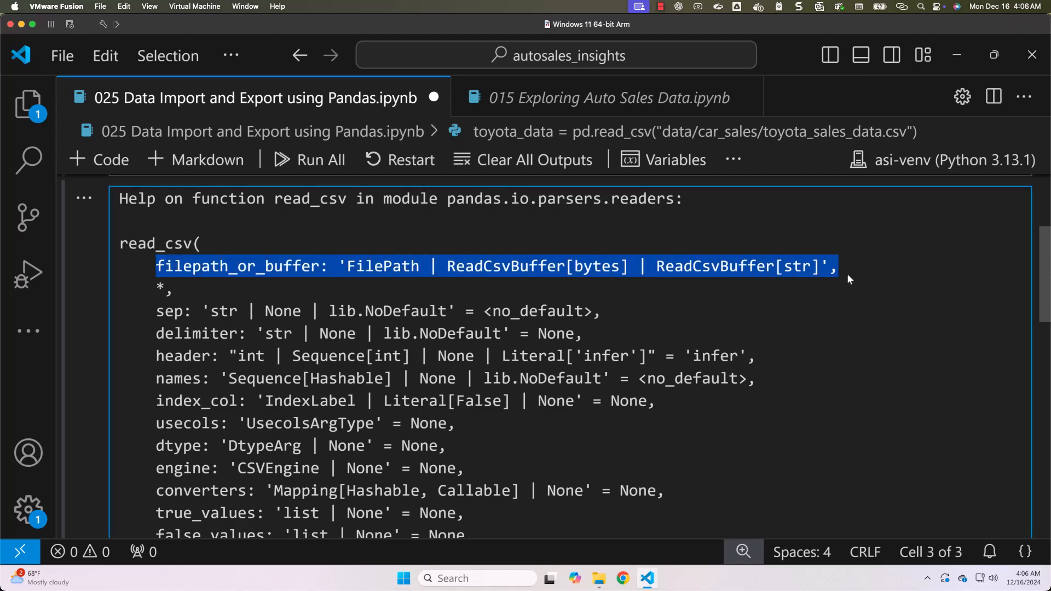
scroll(748, 290, "up", 1)
scroll(749, 289, "down", 2)
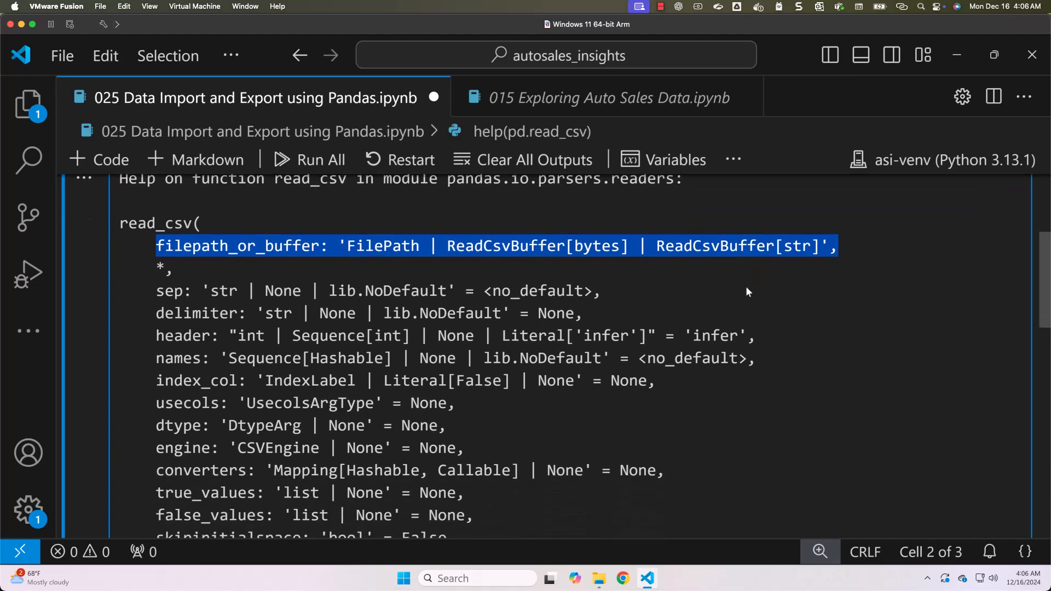
scroll(746, 286, "down", 3)
scroll(755, 293, "down", 3)
scroll(755, 292, "down", 3)
scroll(749, 290, "down", 2)
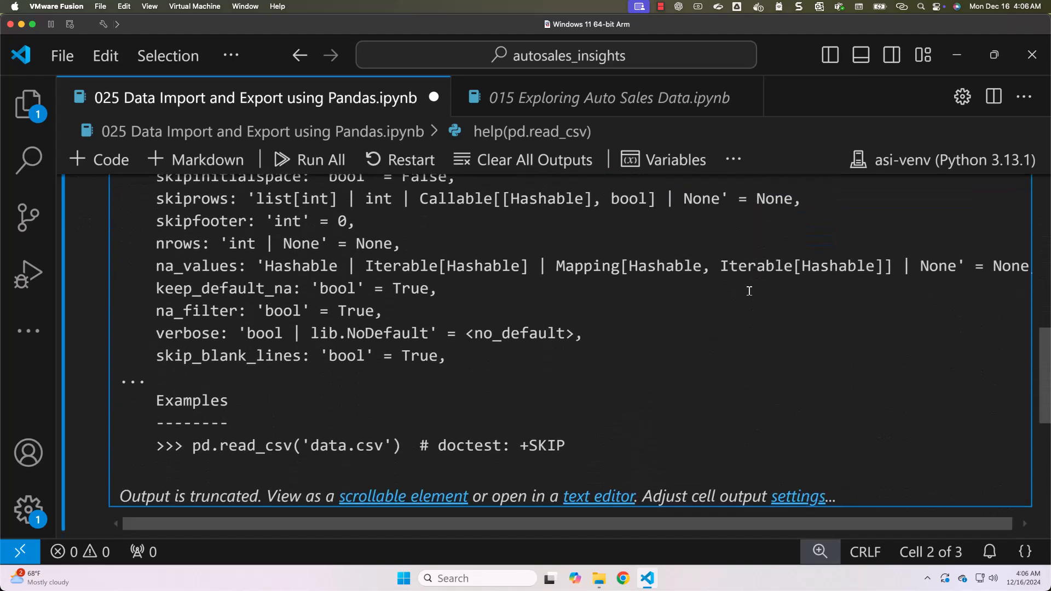
scroll(748, 289, "down", 3)
scroll(749, 289, "down", 1)
left_click_drag(726, 480, 397, 480)
scroll(565, 299, "up", 2)
scroll(569, 300, "up", 3)
scroll(569, 300, "up", 2)
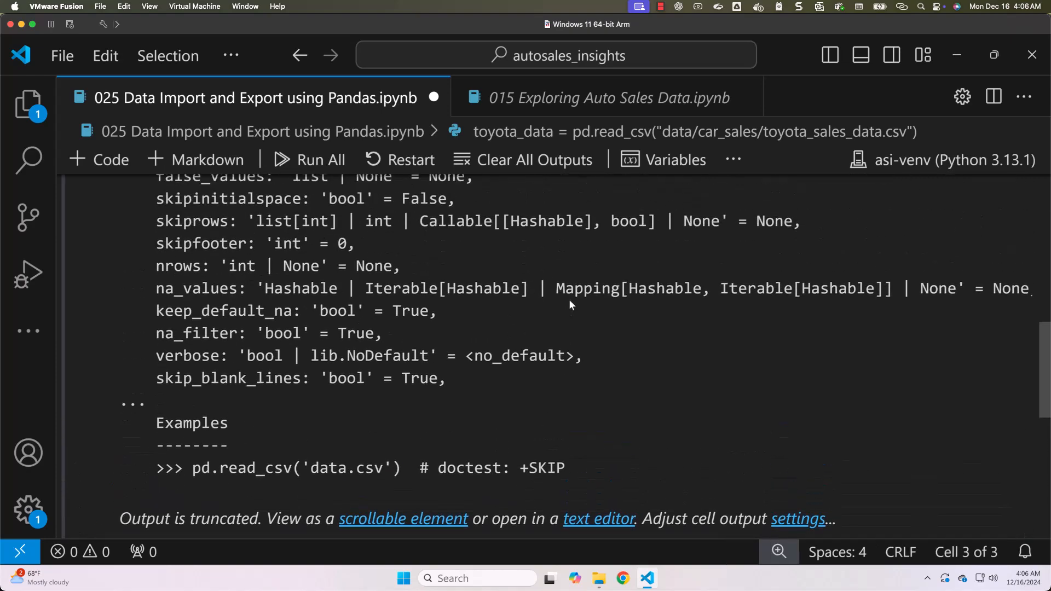
scroll(570, 299, "up", 3)
scroll(571, 300, "up", 2)
scroll(571, 299, "up", 2)
scroll(571, 299, "up", 3)
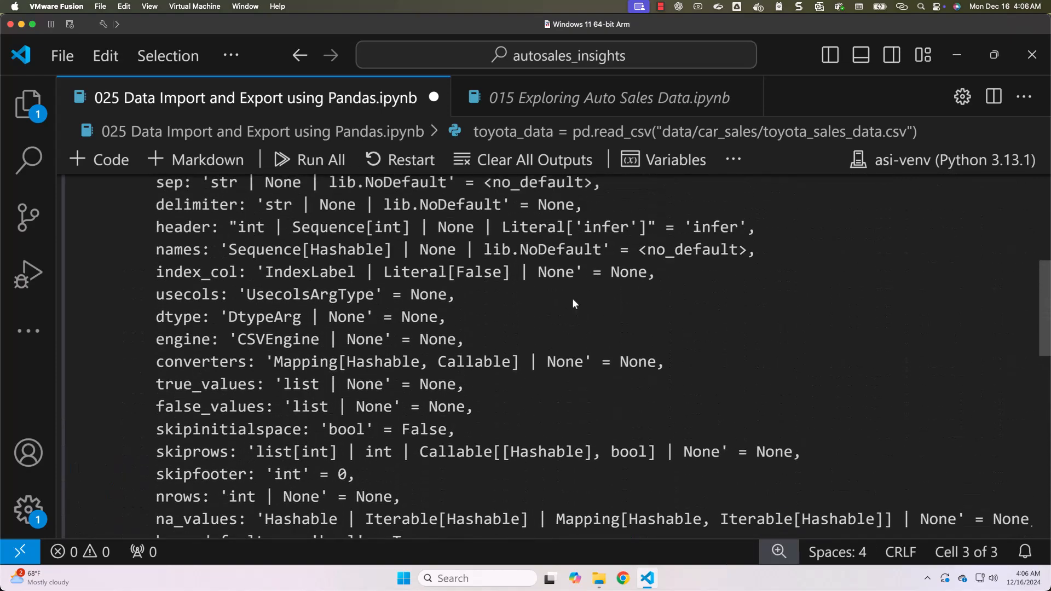
scroll(573, 297, "up", 2)
scroll(572, 298, "up", 2)
scroll(572, 298, "up", 1)
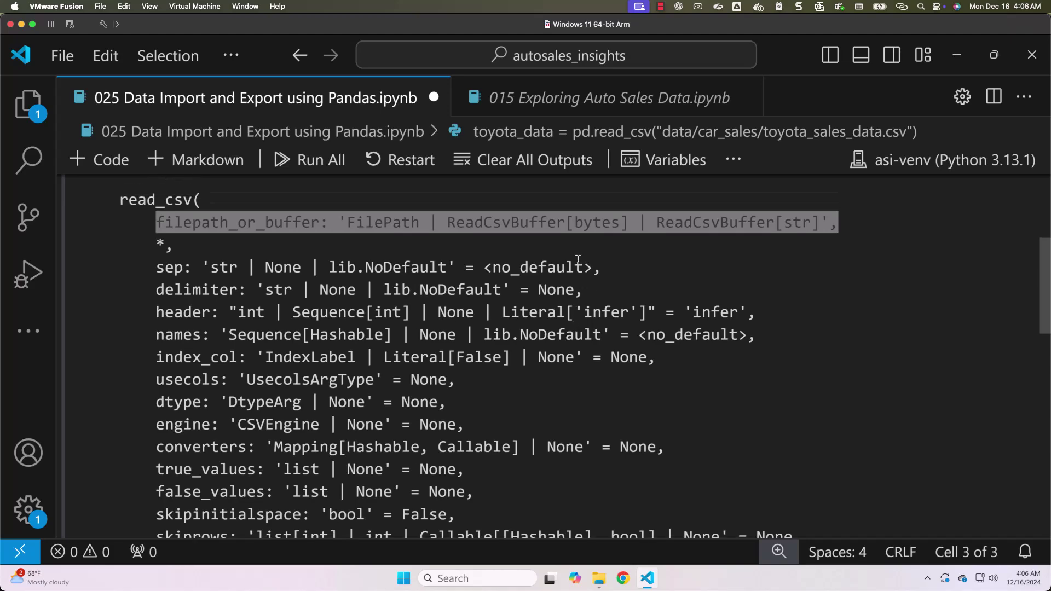
left_click(153, 274)
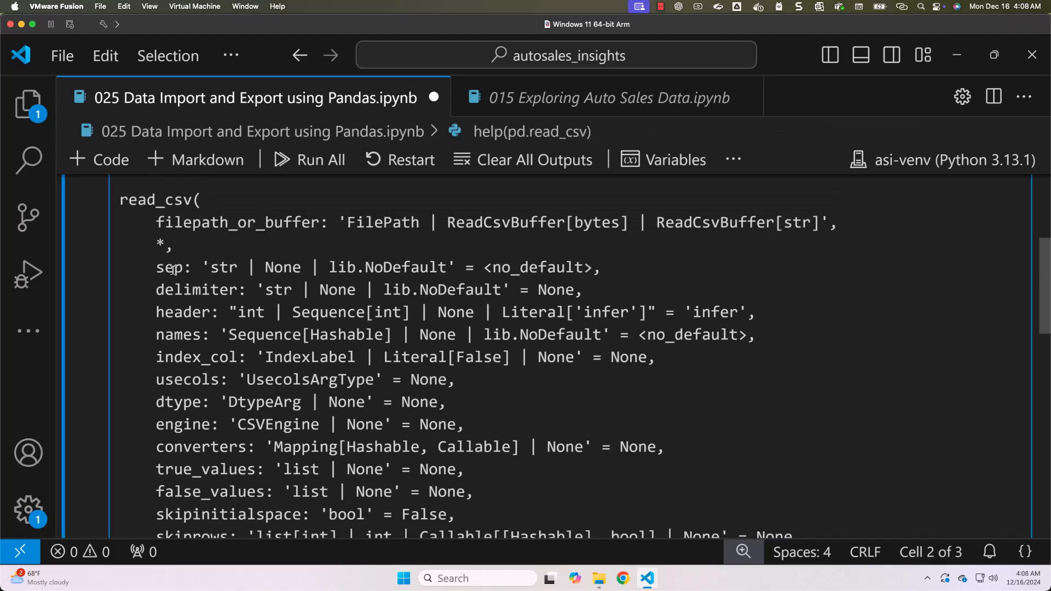
double_click(170, 268)
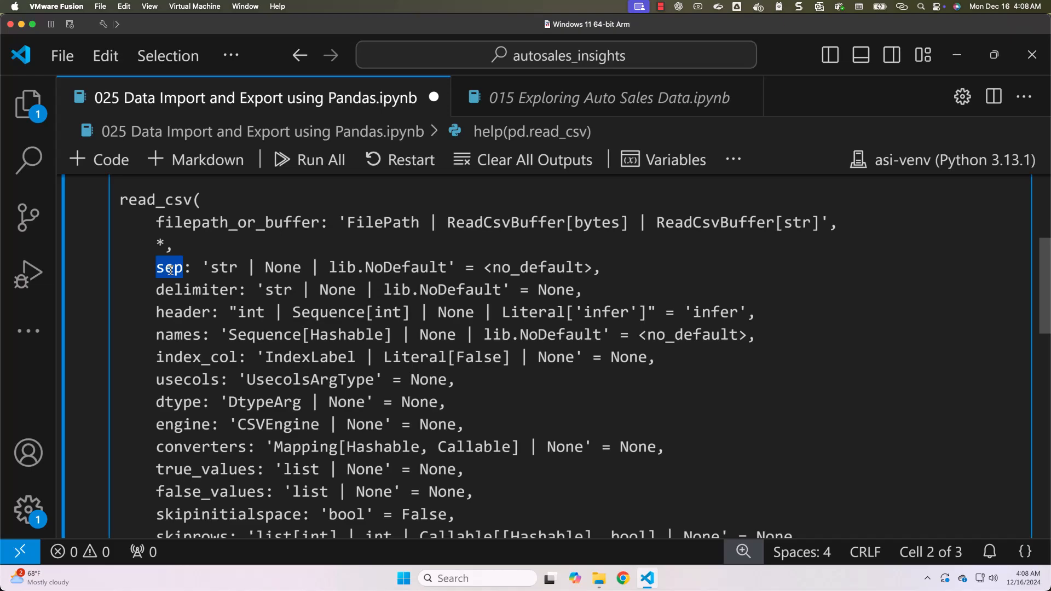
double_click(196, 291)
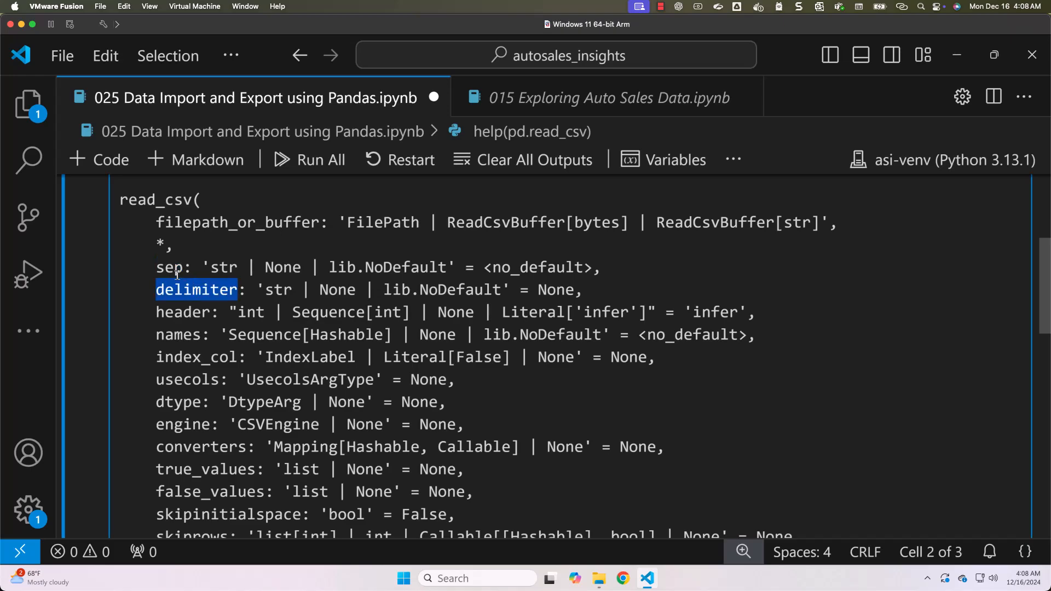
scroll(368, 359, "down", 3)
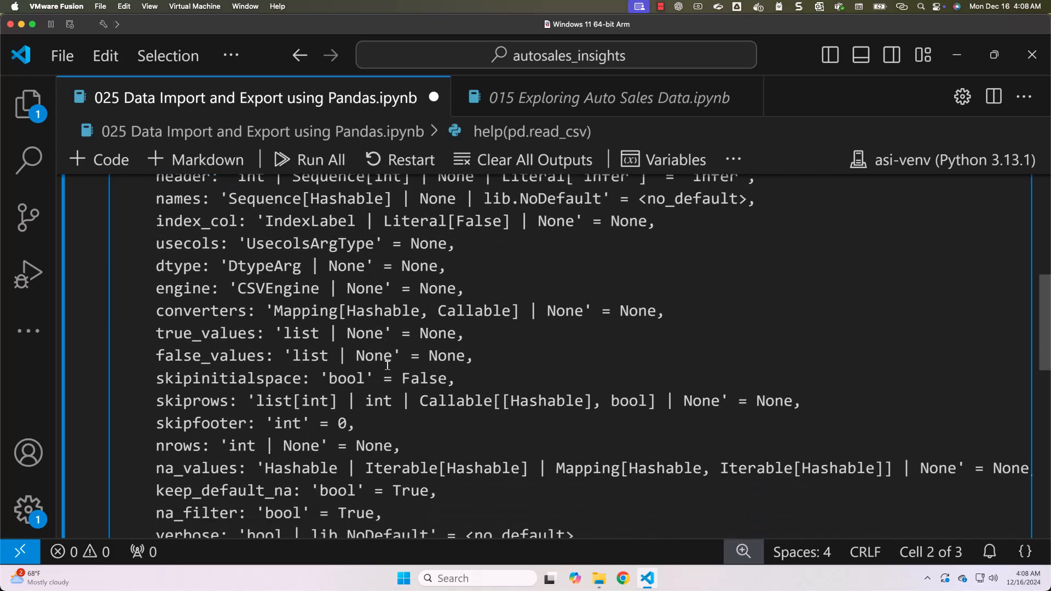
scroll(378, 362, "down", 3)
scroll(386, 365, "down", 3)
scroll(389, 364, "down", 3)
scroll(391, 362, "down", 3)
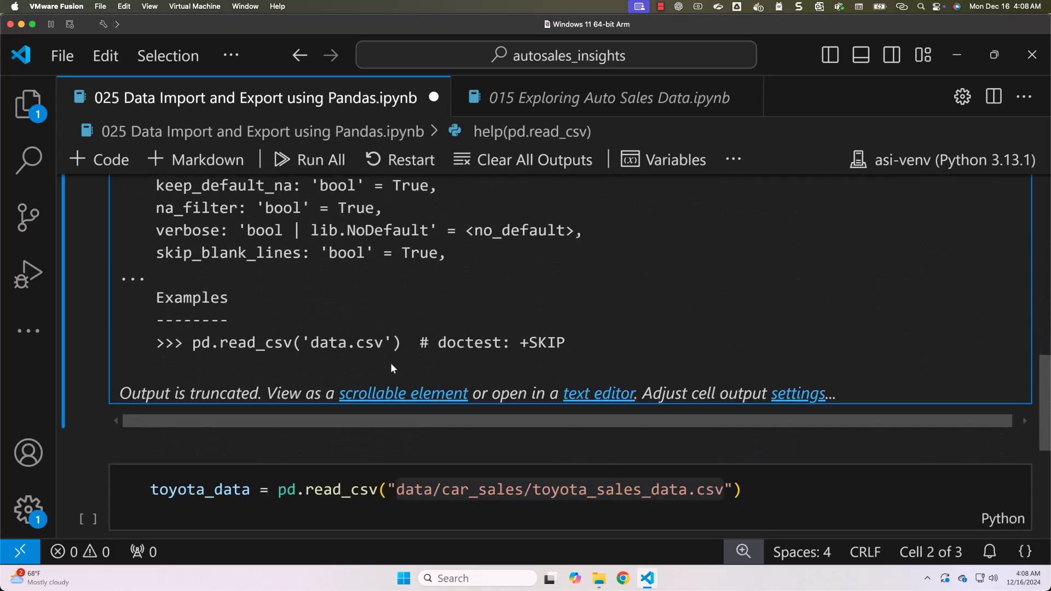
scroll(390, 362, "down", 2)
Reformat the toyota_data read_csv call across lines and add a delimiter argument.
left_click(389, 460)
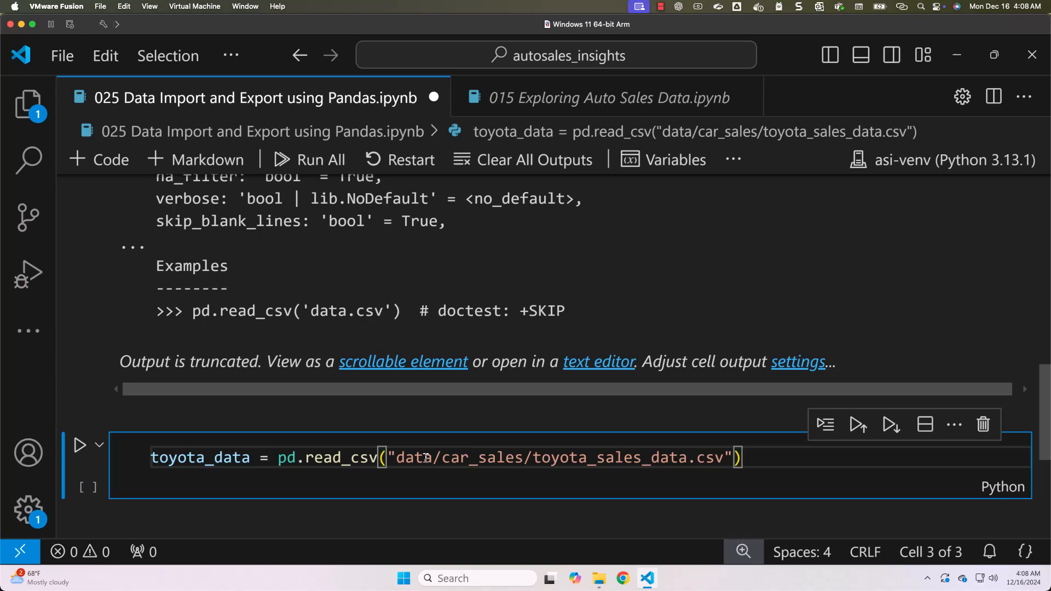
key("Return")
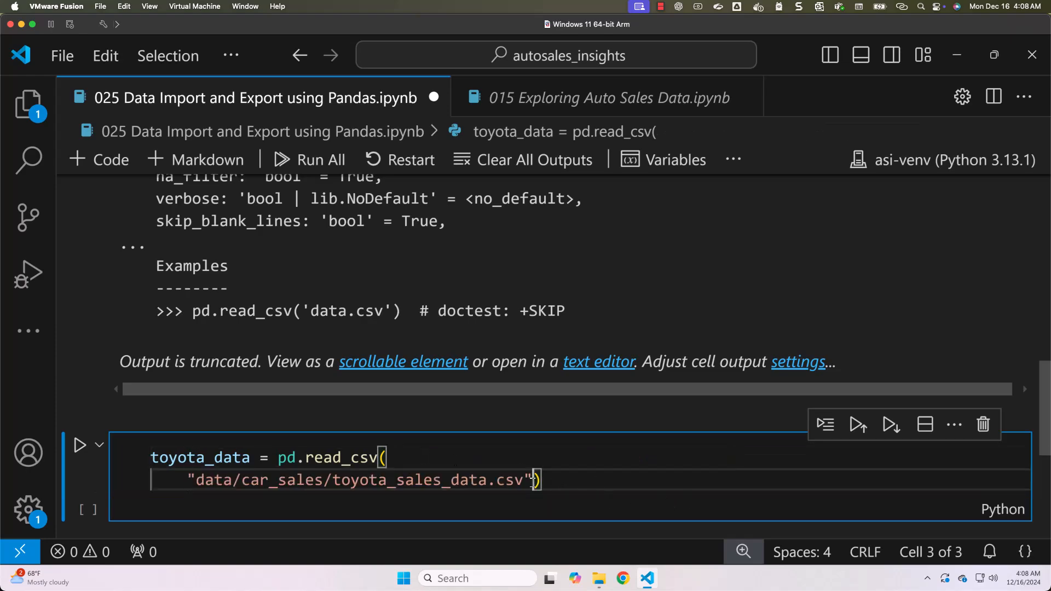
key("Return")
key("Up")
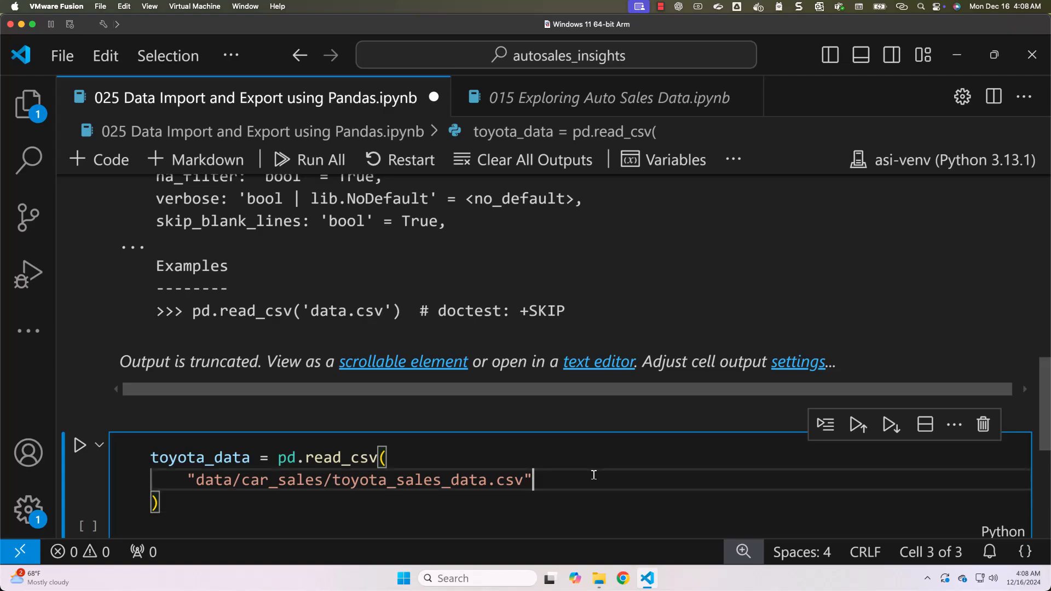
type(",")
key("Return")
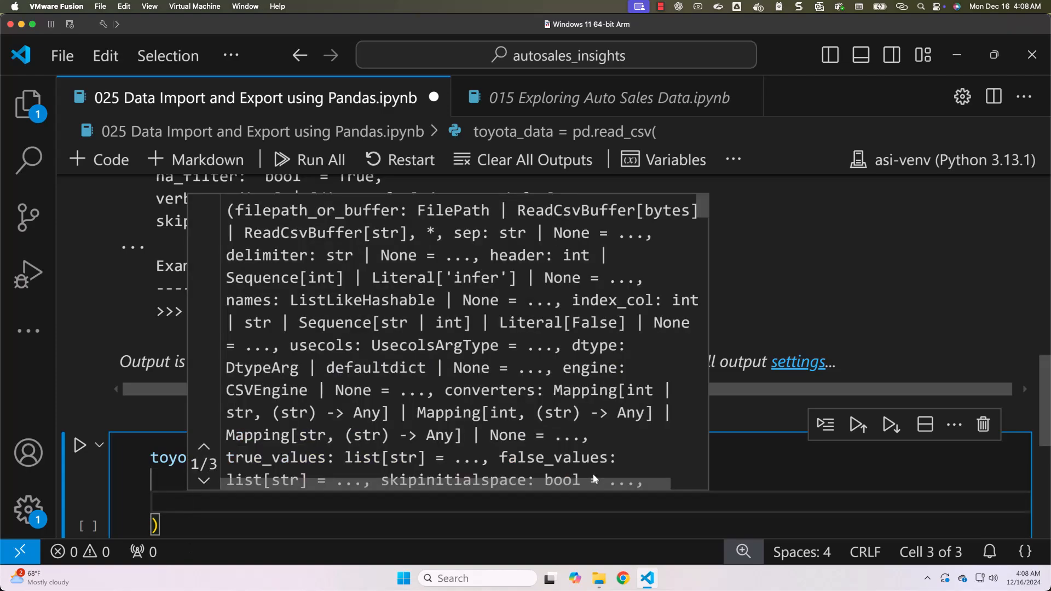
type("sep")
key("BackSpace")
key("BackSpace")
key("BackSpace")
type("delimiter")
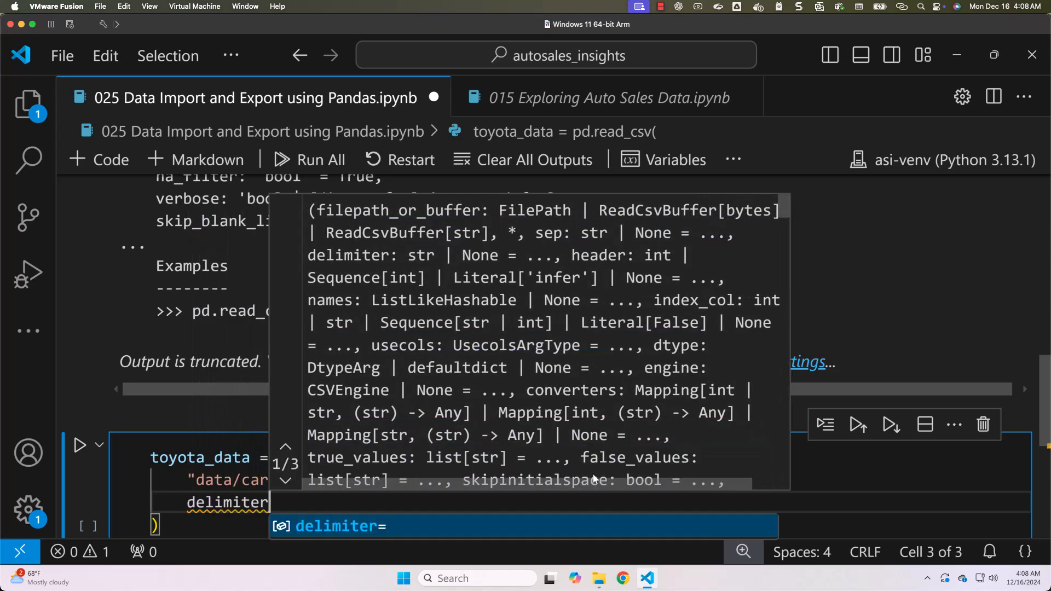
type("=\"")
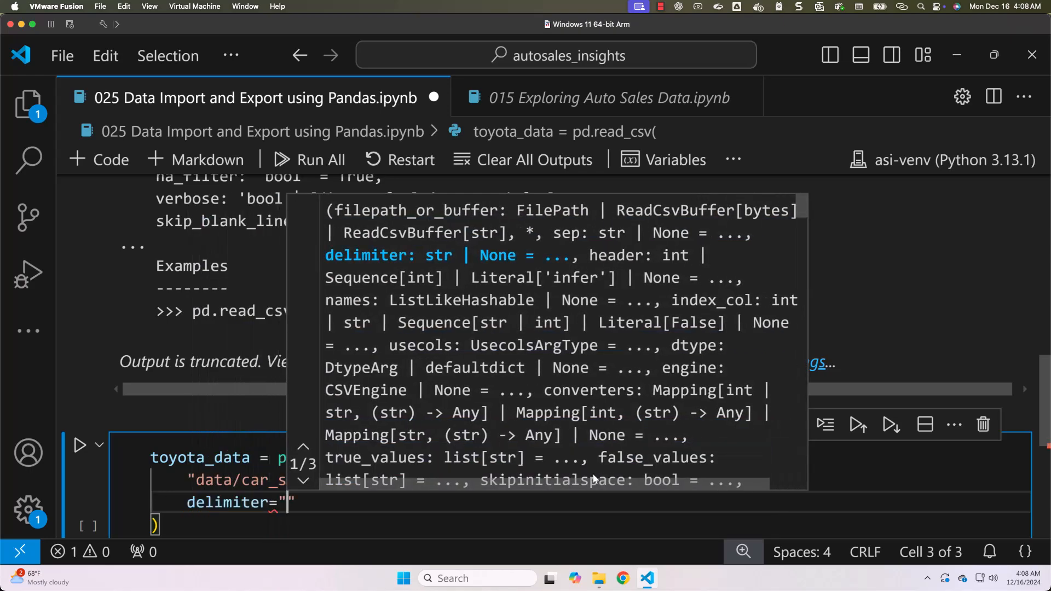
type(",")
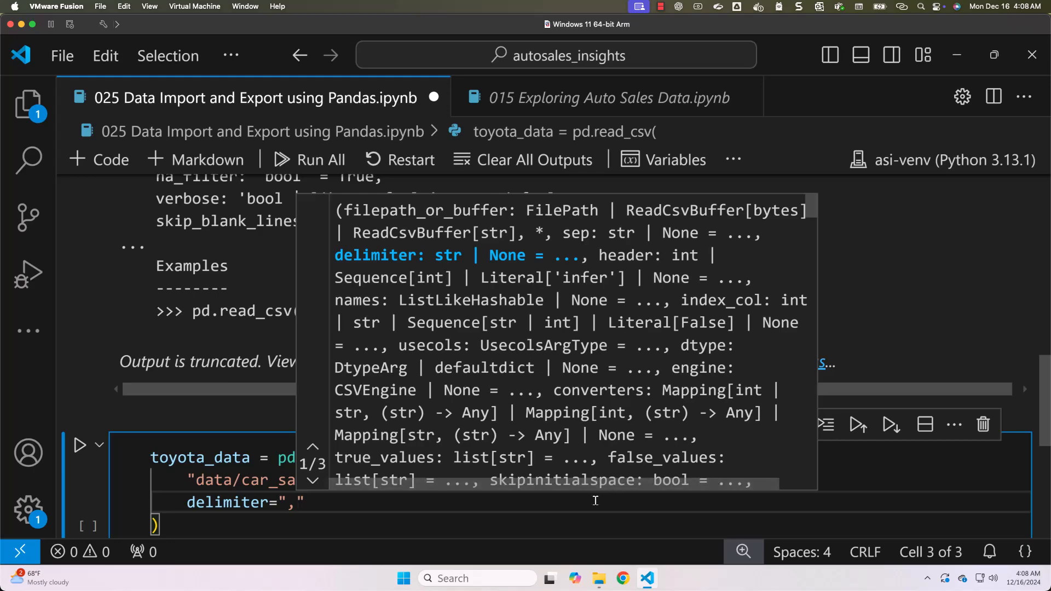
key("Escape")
type("\"")
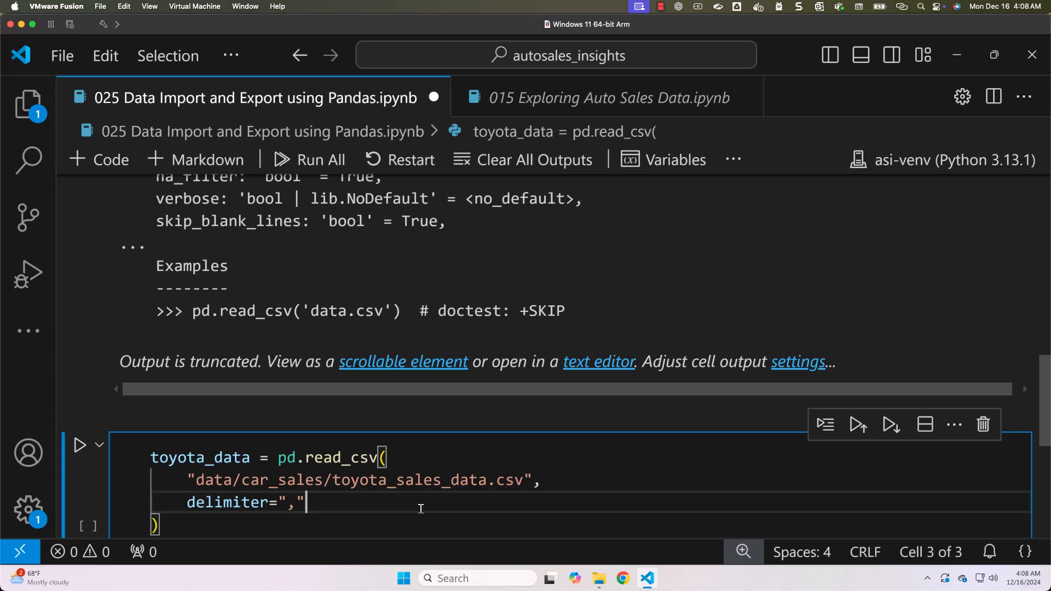
Try '|' and ';' as the delimiter value, then settle back on ','.
key("Left")
key("BackSpace")
key("BackSpace")
type(";")
key("BackSpace")
type(",")
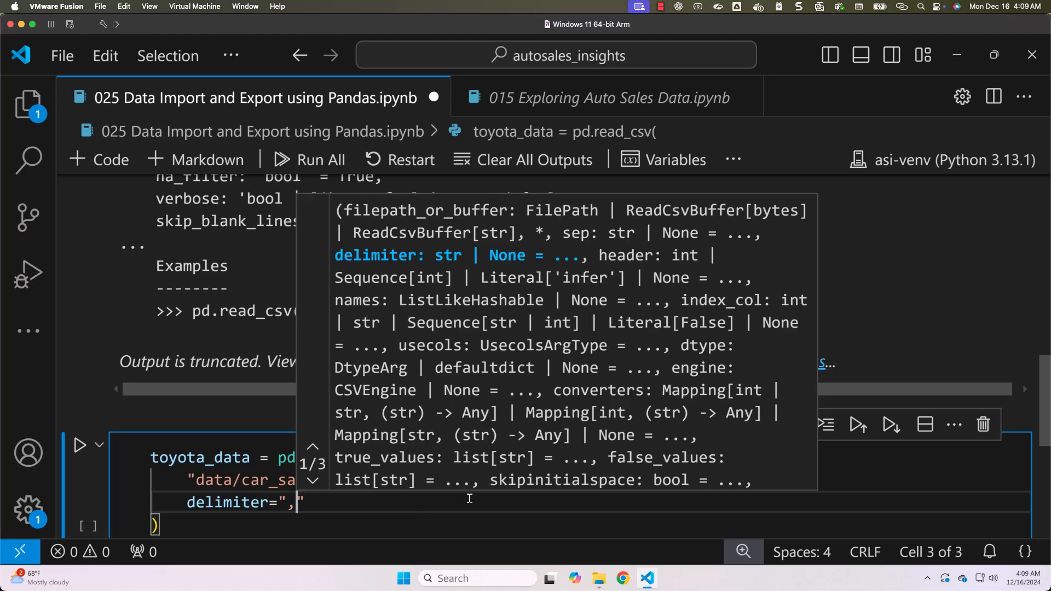
scroll(444, 279, "up", 3)
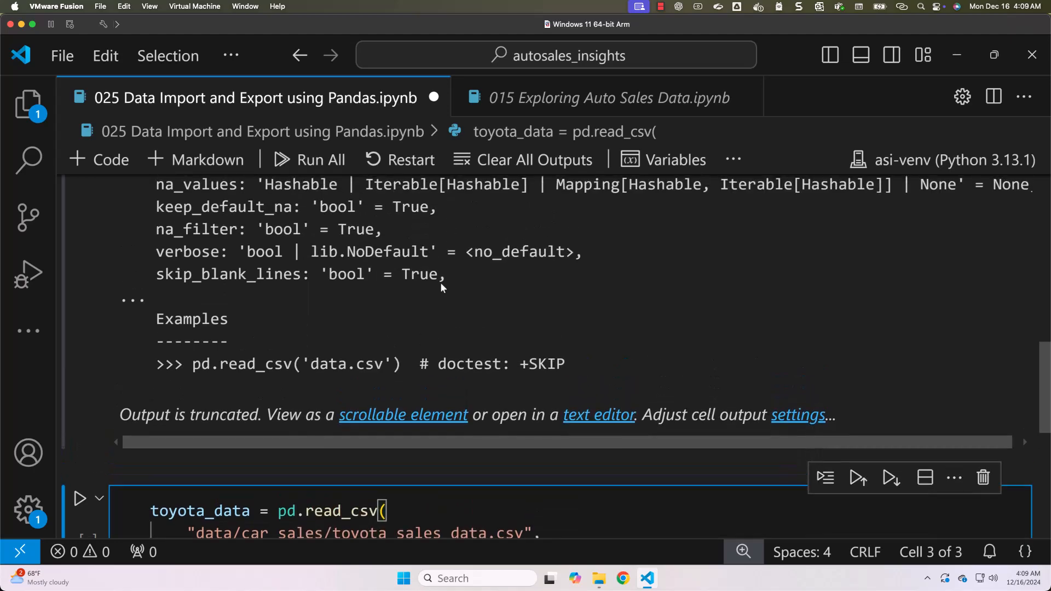
scroll(443, 279, "up", 3)
scroll(444, 280, "up", 3)
scroll(444, 279, "up", 3)
scroll(446, 279, "up", 3)
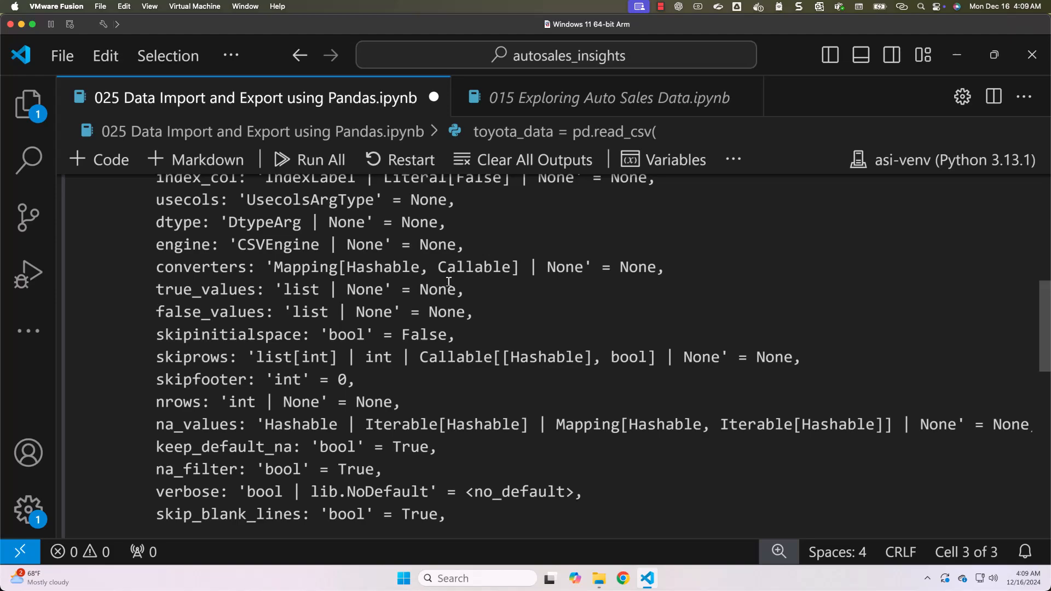
scroll(446, 280, "up", 3)
scroll(446, 281, "up", 2)
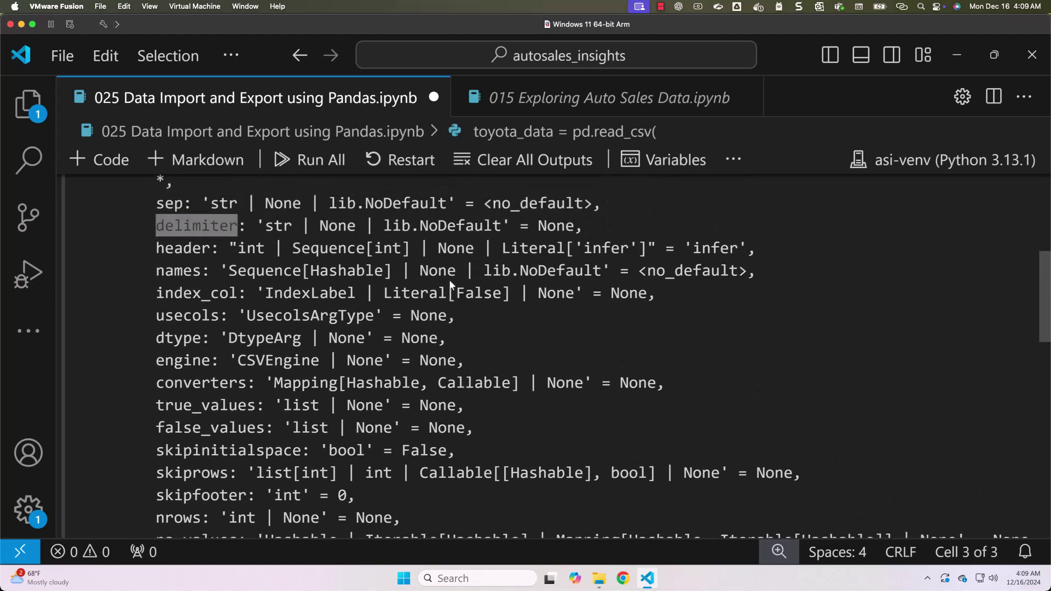
Mark the header parameter in the read_csv help output.
double_click(172, 248)
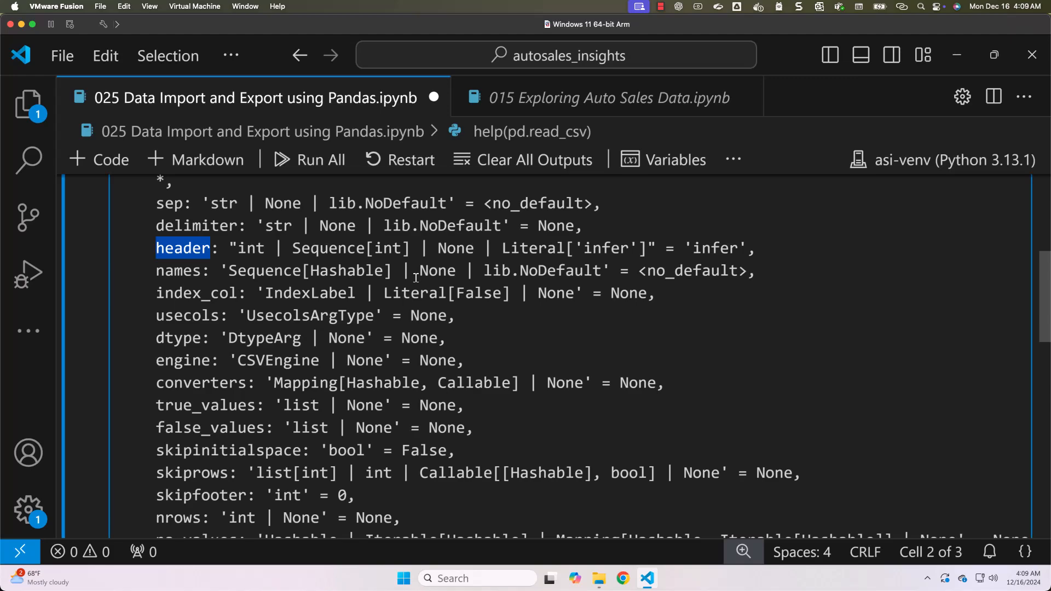
Open toyota_sales_data.csv from Explorer, select its column-name row, then return to the notebook.
left_click(27, 104)
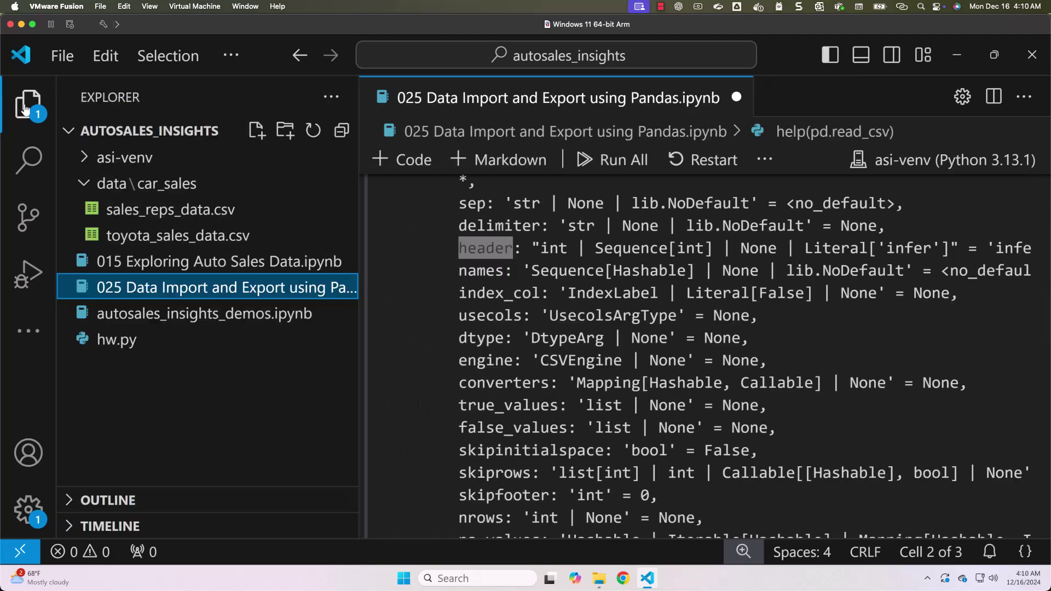
left_click(164, 240)
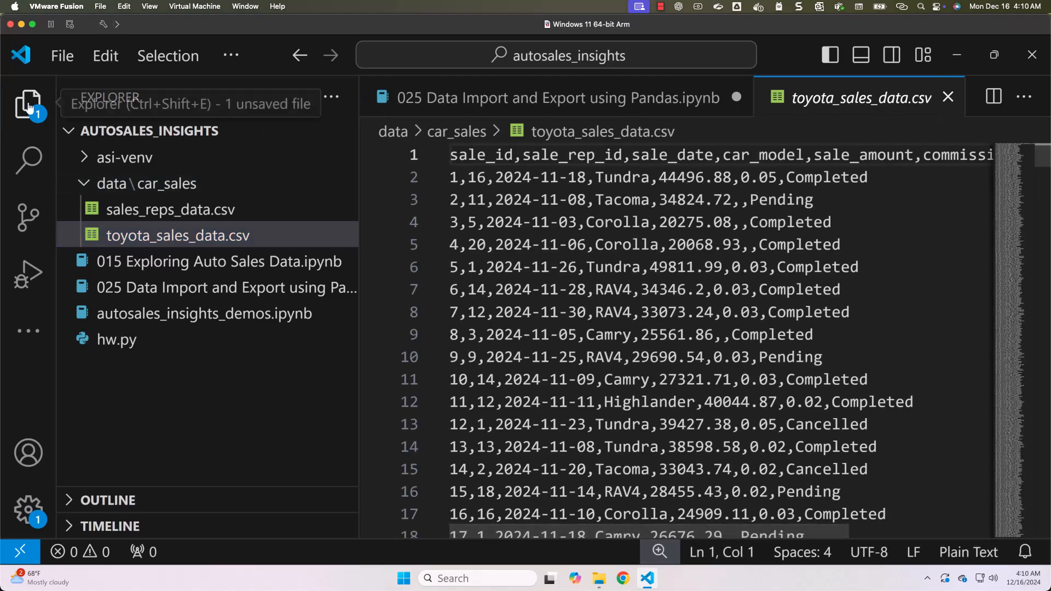
left_click(27, 105)
triple_click(277, 156)
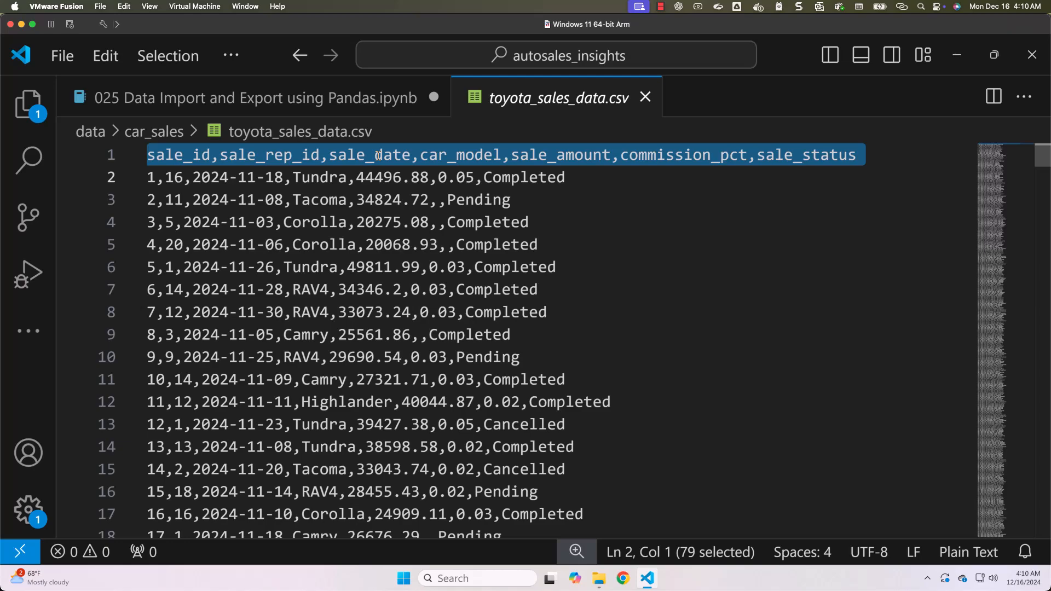
left_click(361, 98)
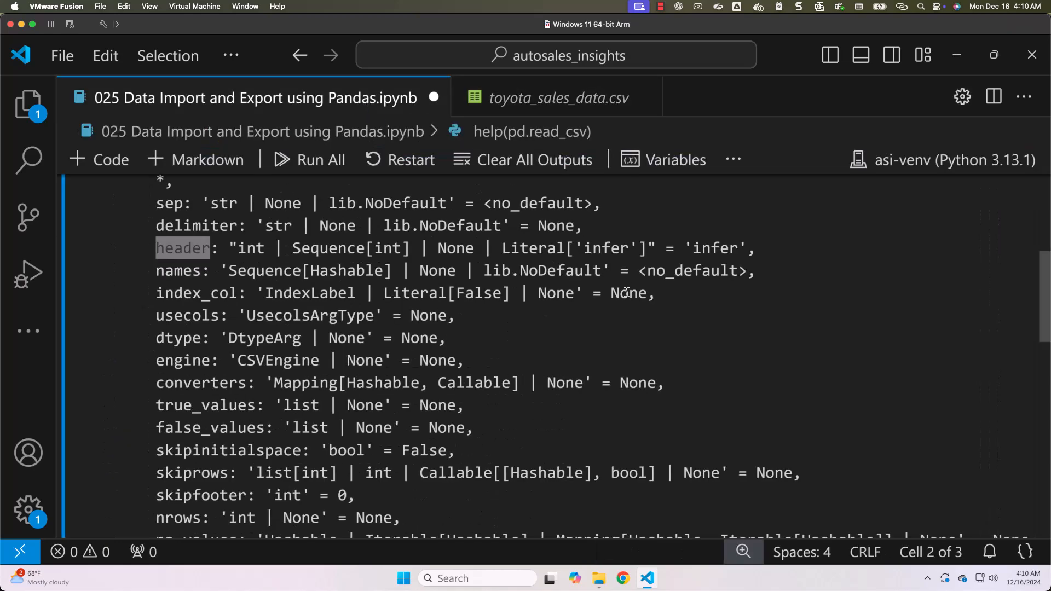
scroll(628, 286, "down", 3)
scroll(630, 284, "down", 3)
scroll(632, 283, "down", 2)
scroll(631, 283, "down", 3)
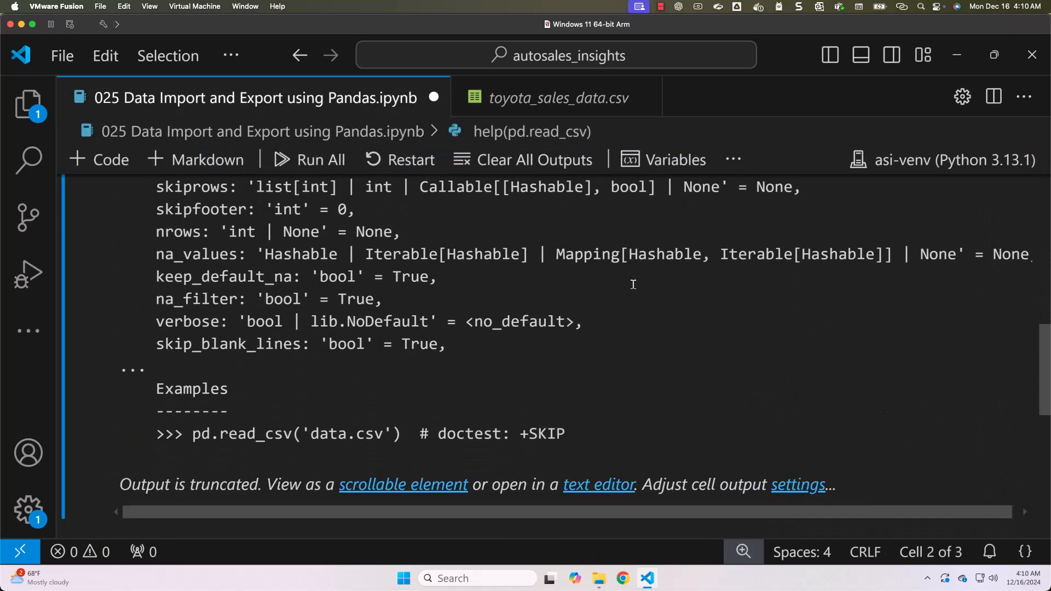
scroll(631, 283, "down", 3)
scroll(633, 282, "down", 2)
Add header=0 on a new line after the delimiter argument in read_csv.
left_click(364, 476)
key("Return")
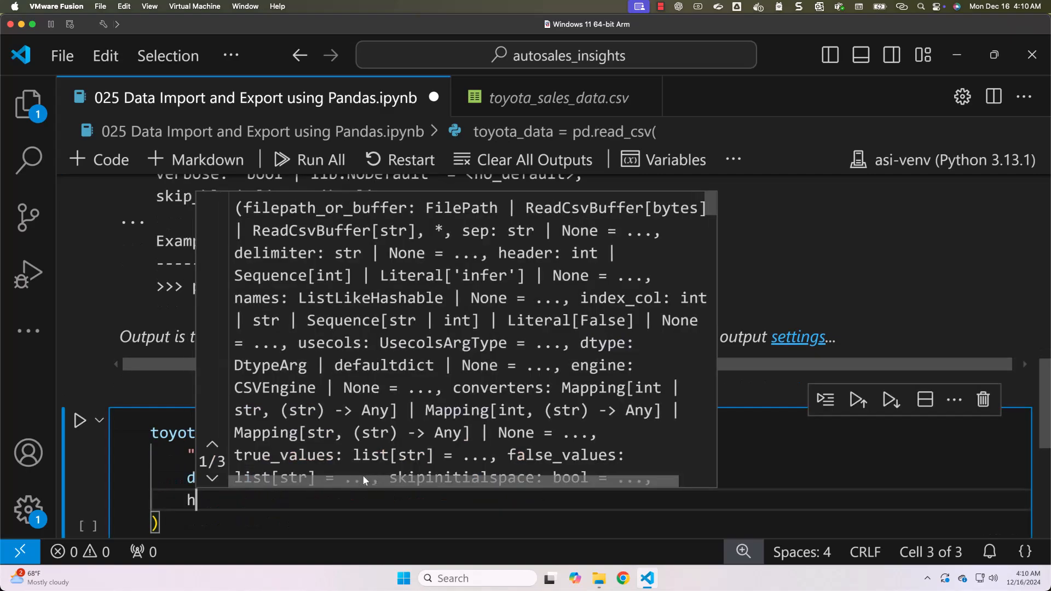
type("header=")
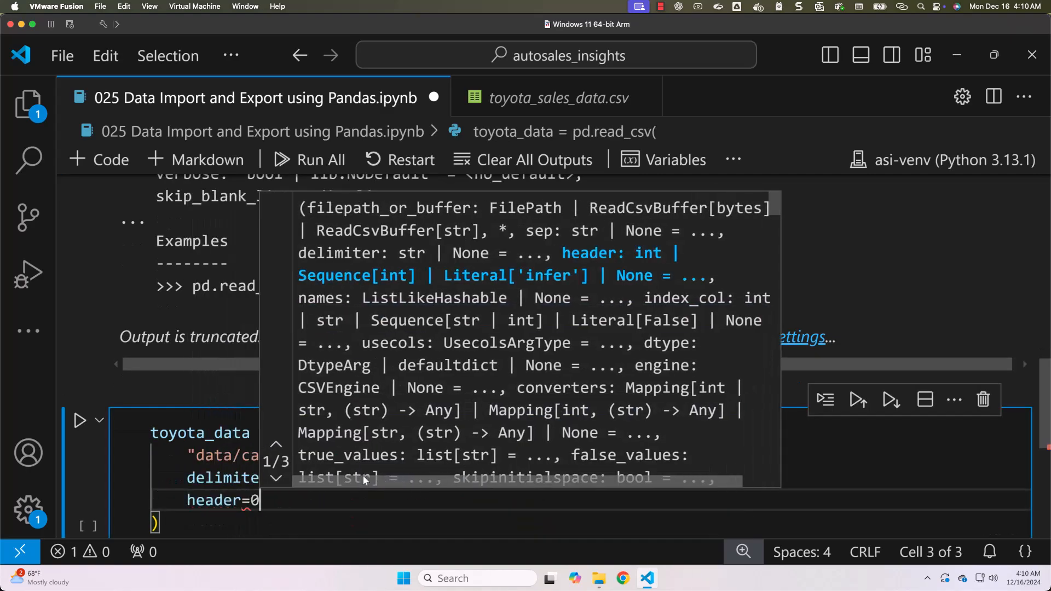
type("0")
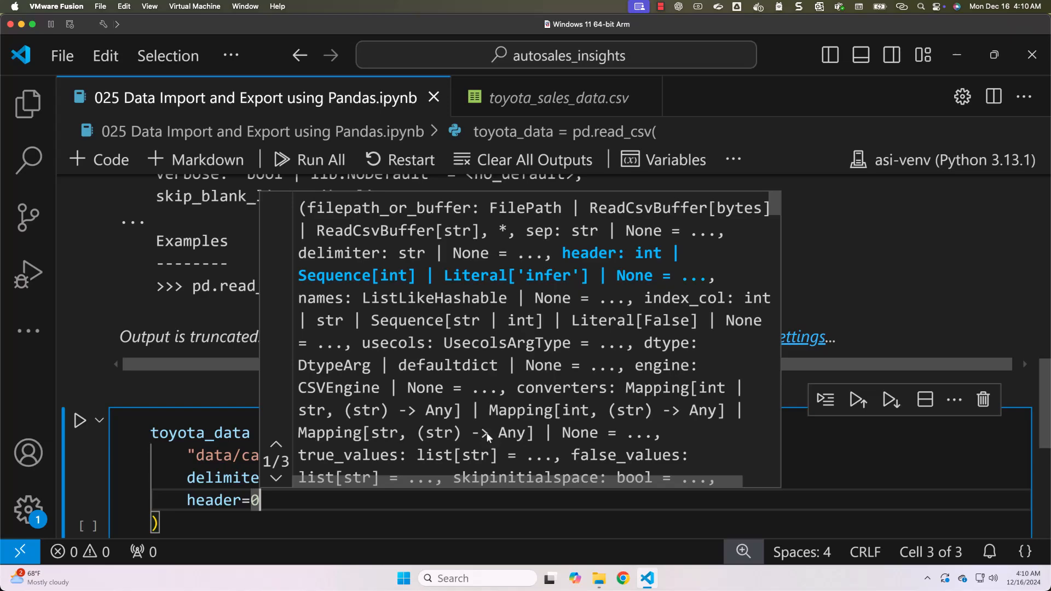
Delete the column-name row from toyota_sales_data.csv, save it, and return to the notebook.
left_click(574, 97)
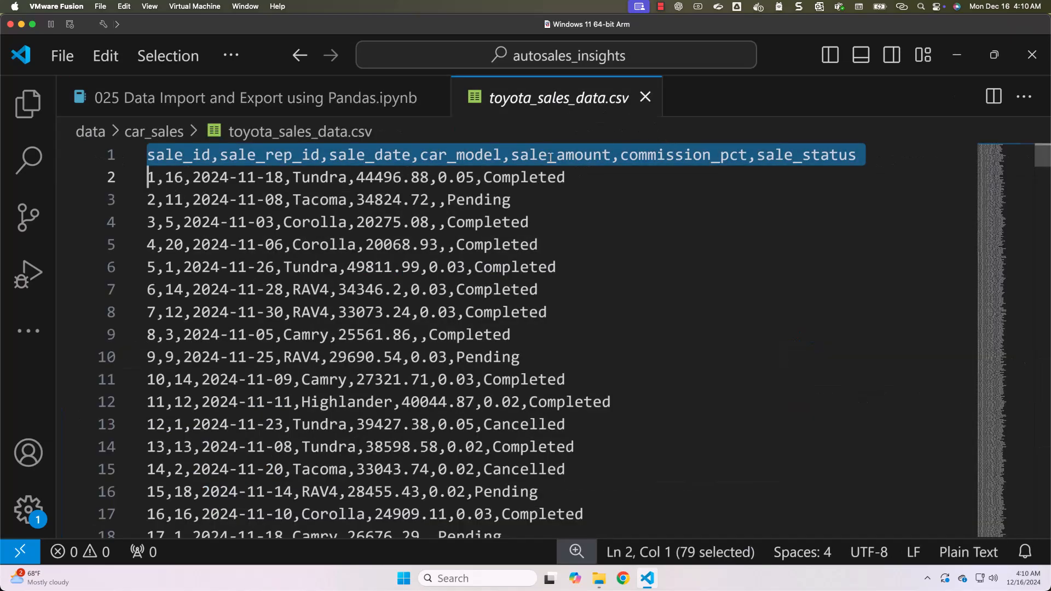
key("BackSpace")
key("ctrl+s")
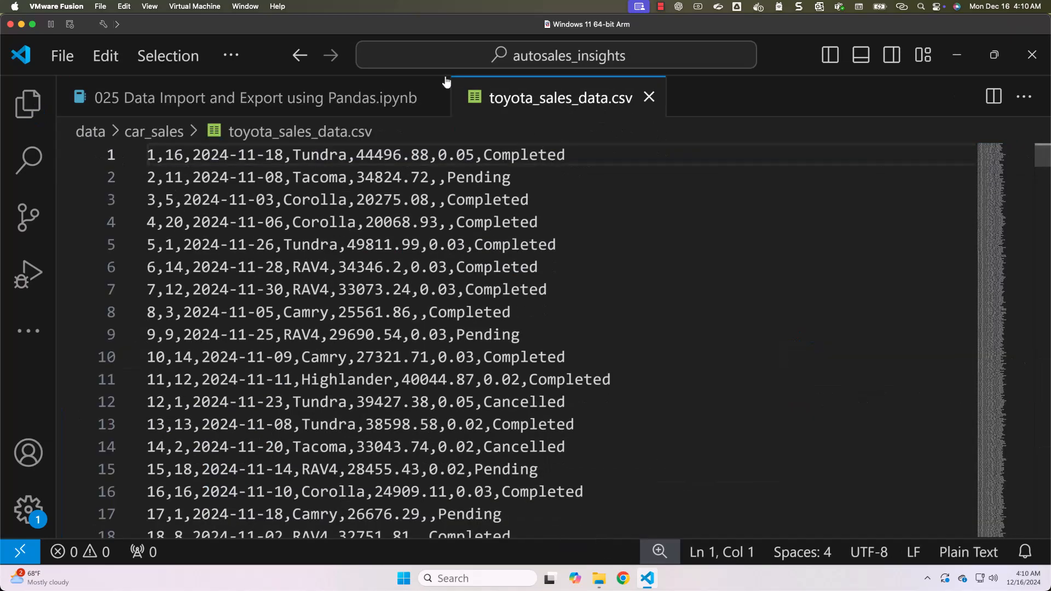
left_click(247, 98)
Run the read_csv cell, then run toyota_data.head() in a new cell and compare with the CSV.
left_click(566, 475)
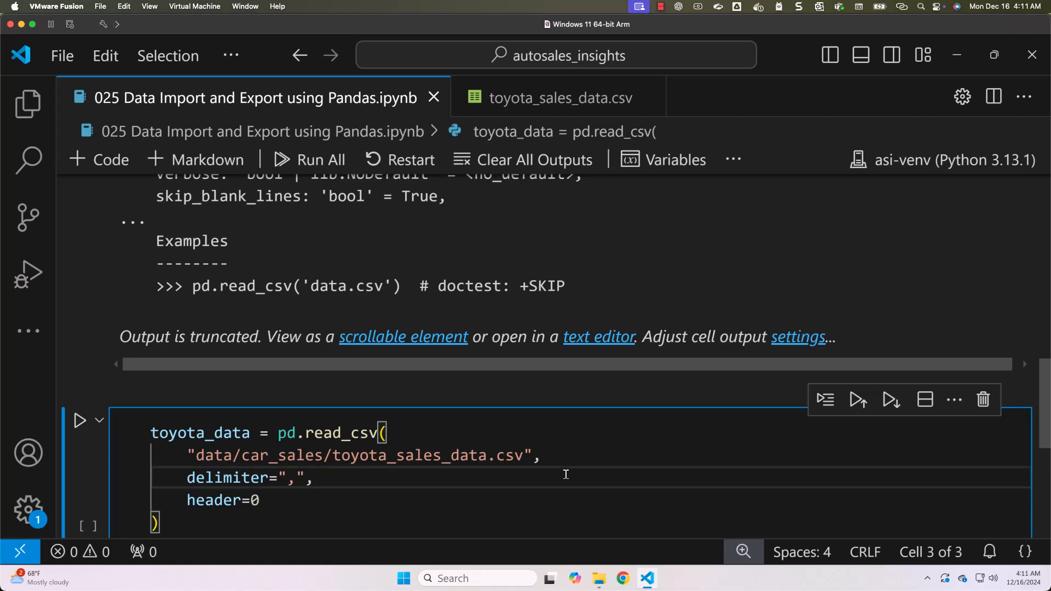
key("shift+Return")
double_click(201, 275)
key("ctrl+c")
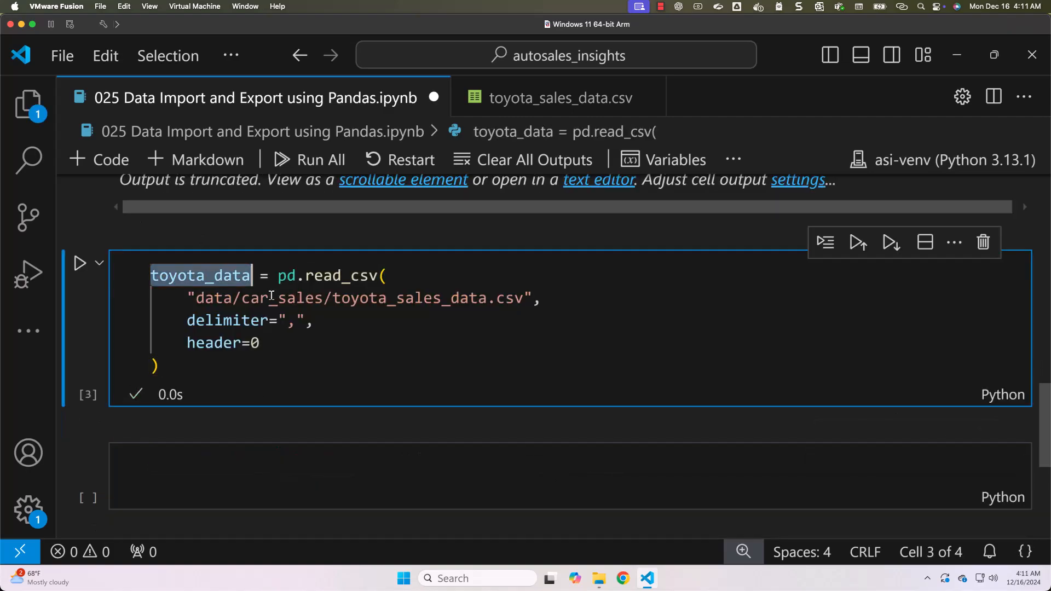
left_click(317, 483)
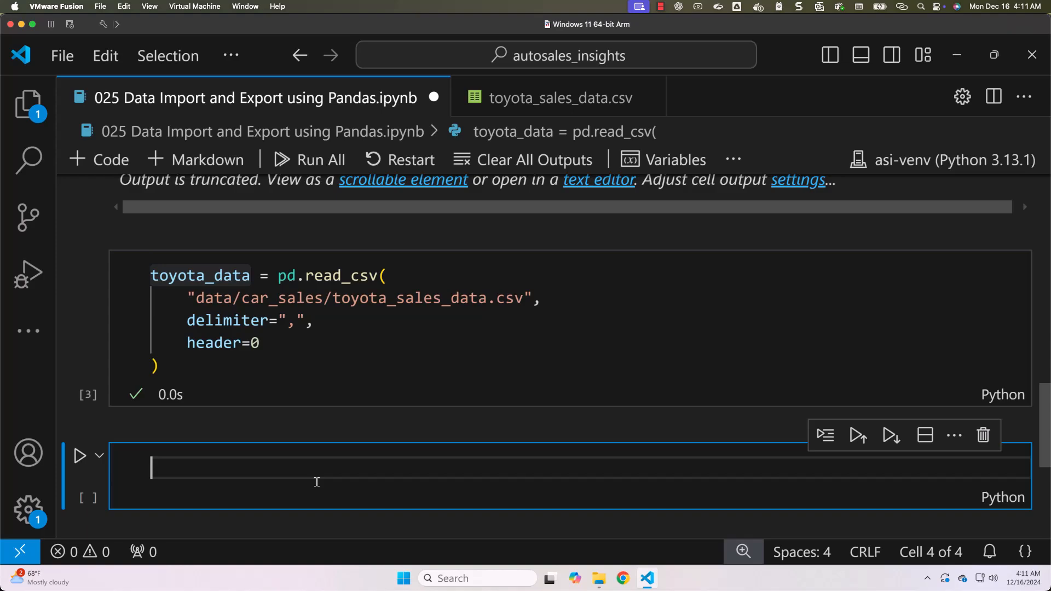
key("ctrl+v")
type(".")
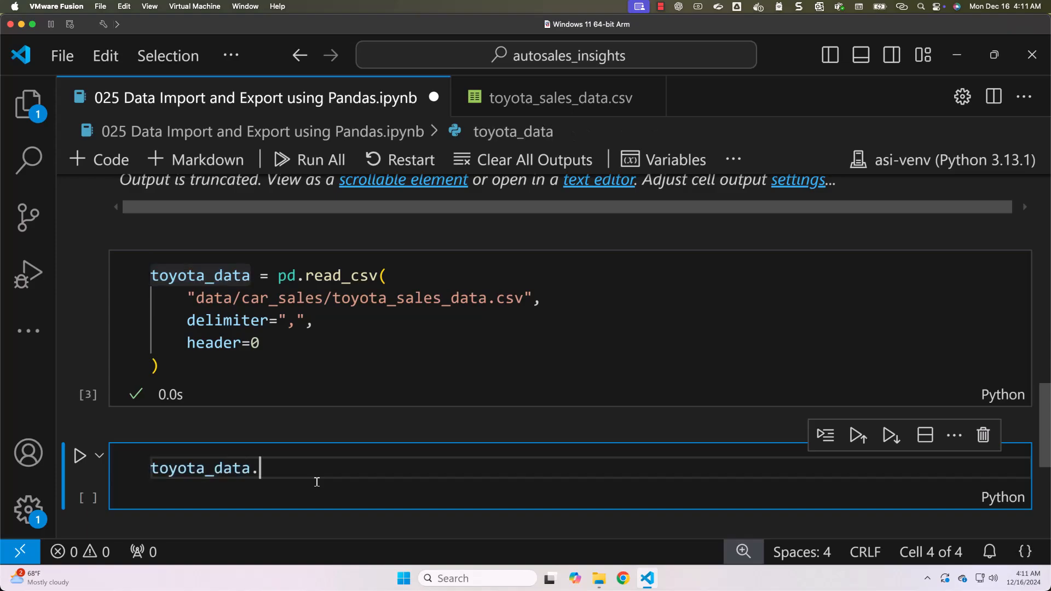
type("head()")
key("shift+Return")
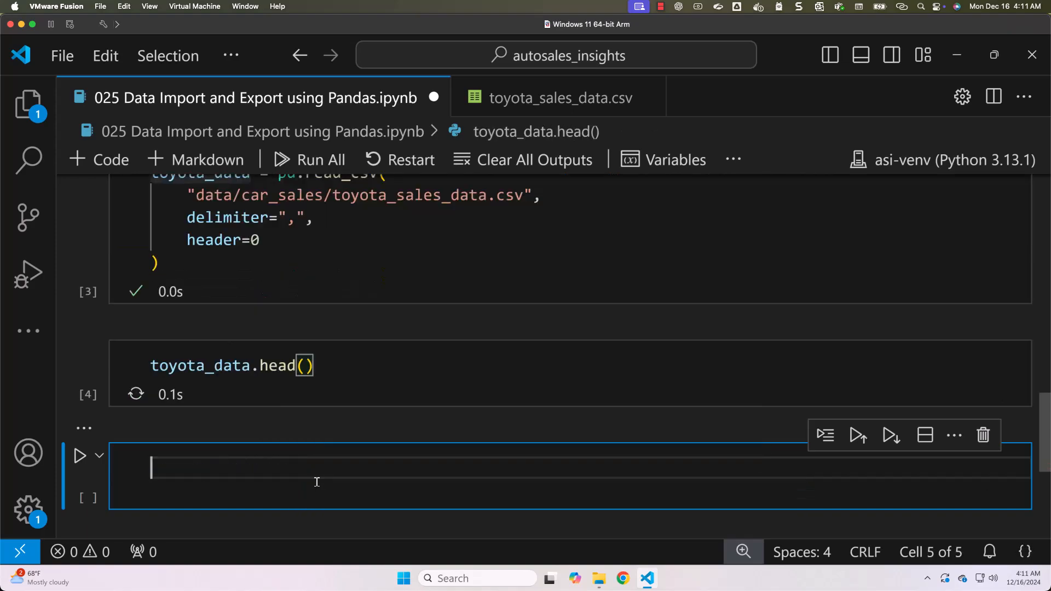
scroll(304, 329, "up", 1)
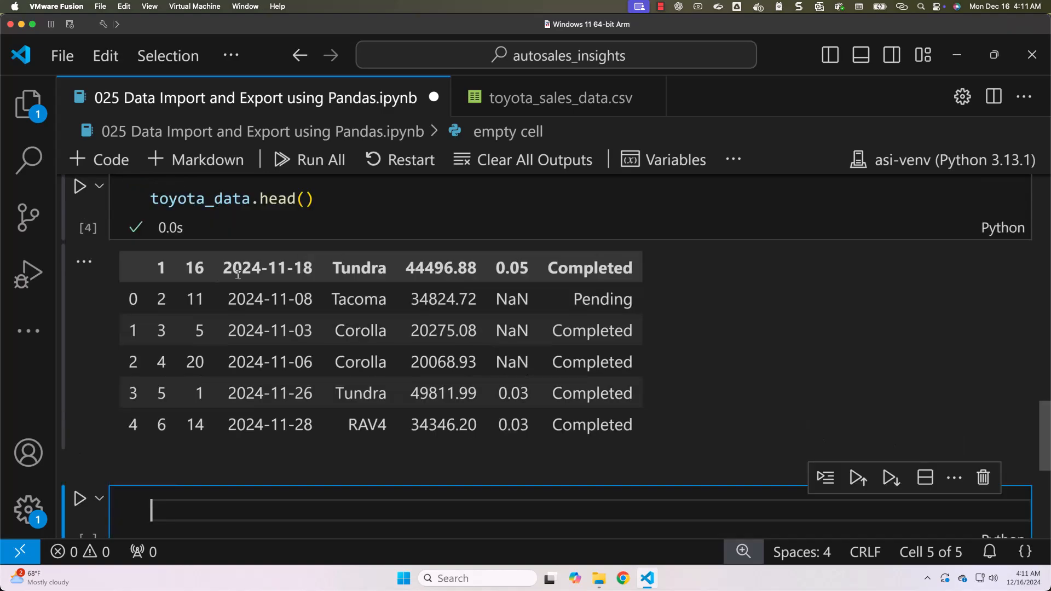
scroll(307, 260, "up", 1)
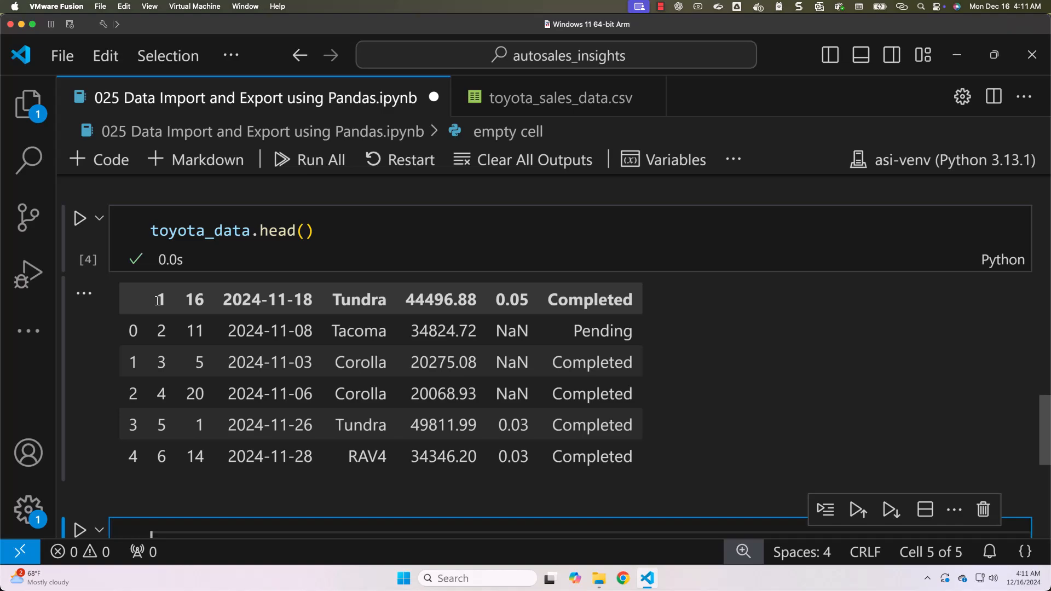
left_click(542, 98)
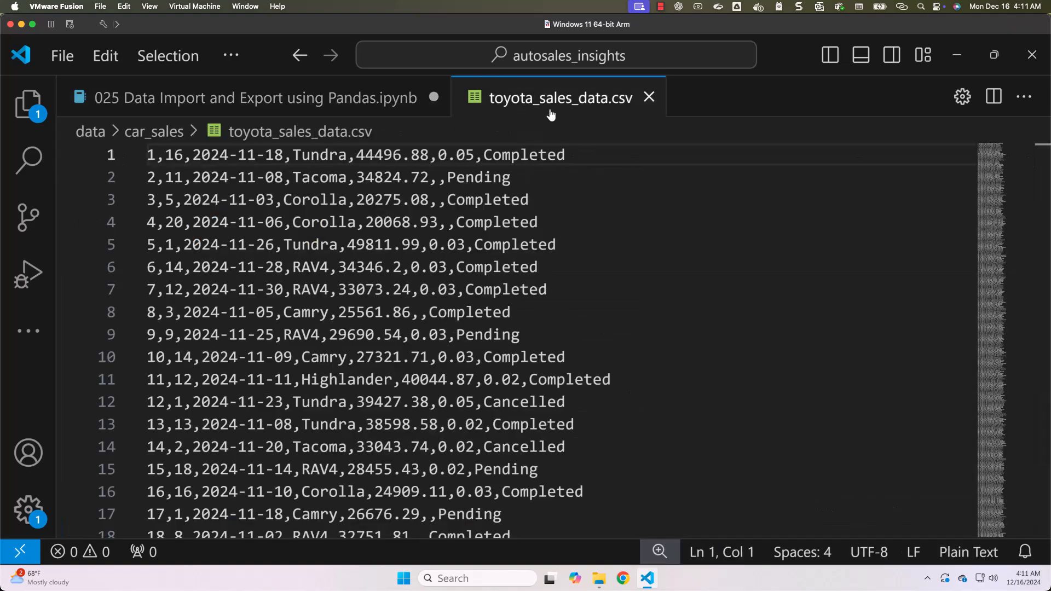
Change header to -1, run the cell, and highlight the ValueError about negative header integers.
left_click(332, 102)
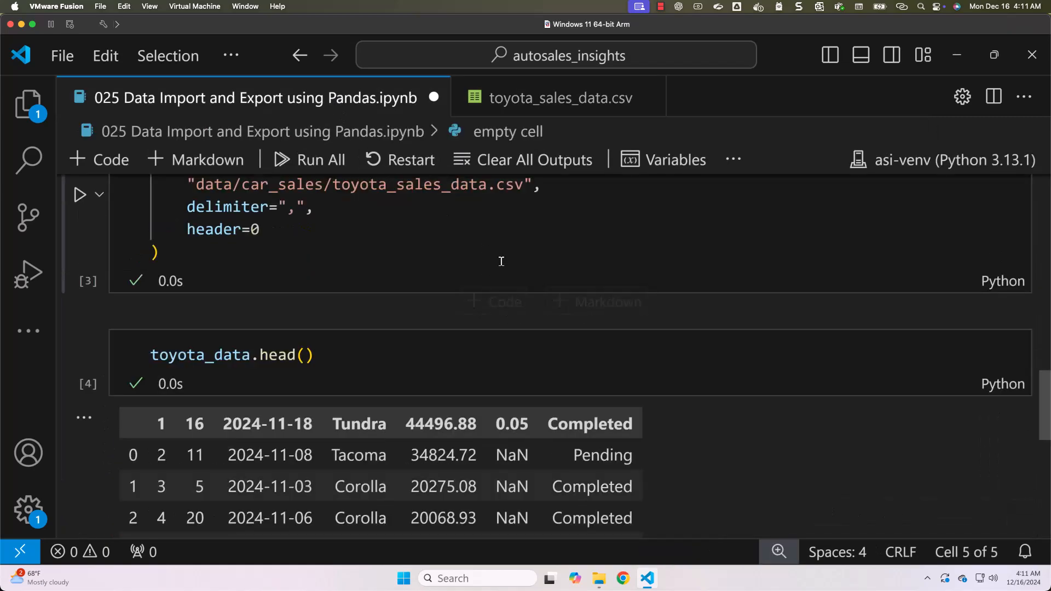
scroll(501, 261, "up", 3)
left_click(266, 395)
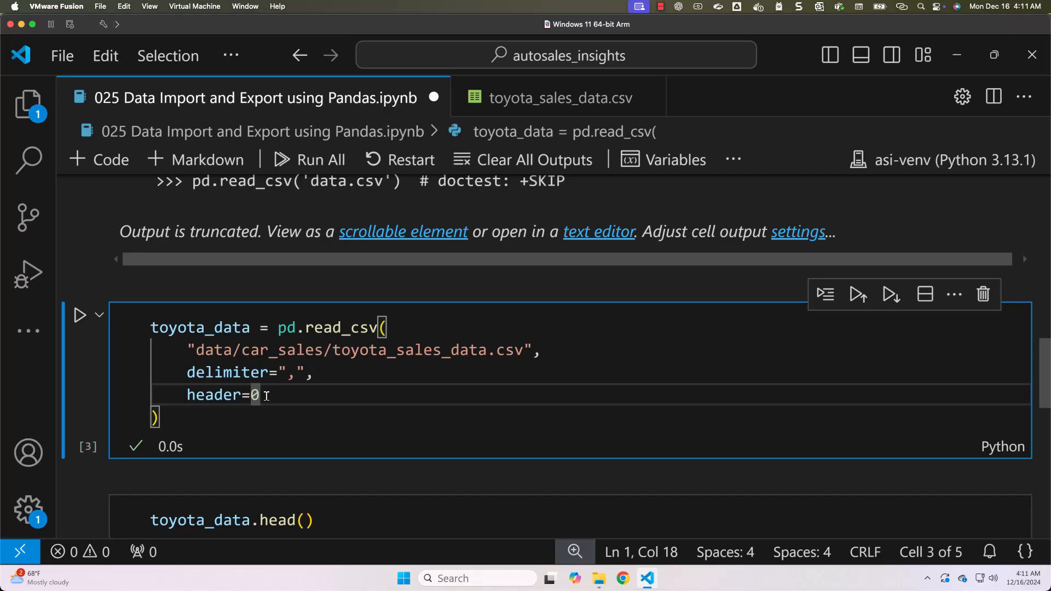
key("BackSpace")
type("-1")
key("shift+Return")
key("shift+Return")
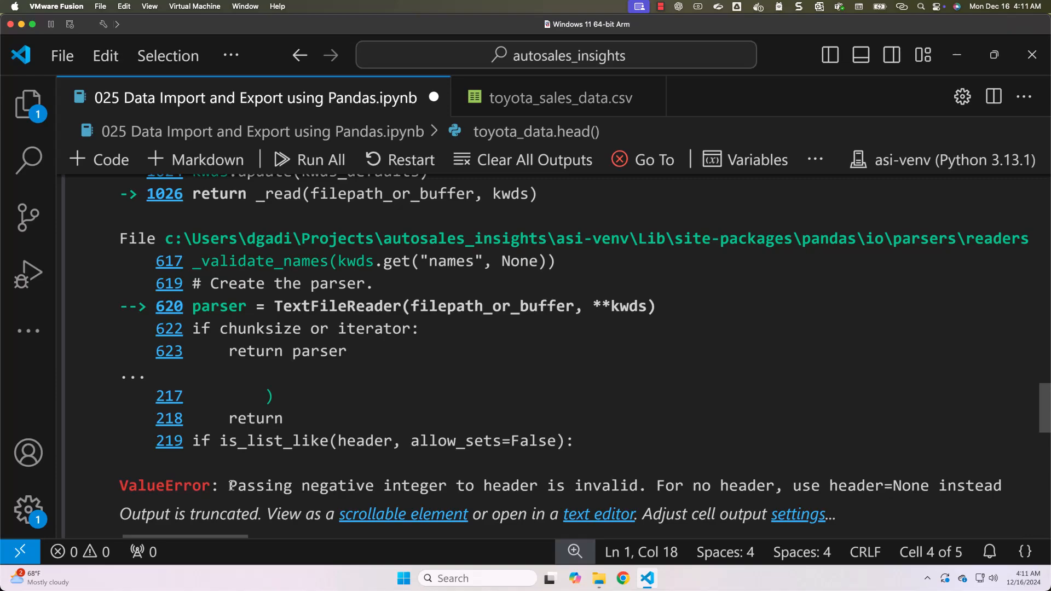
left_click_drag(229, 485, 641, 487)
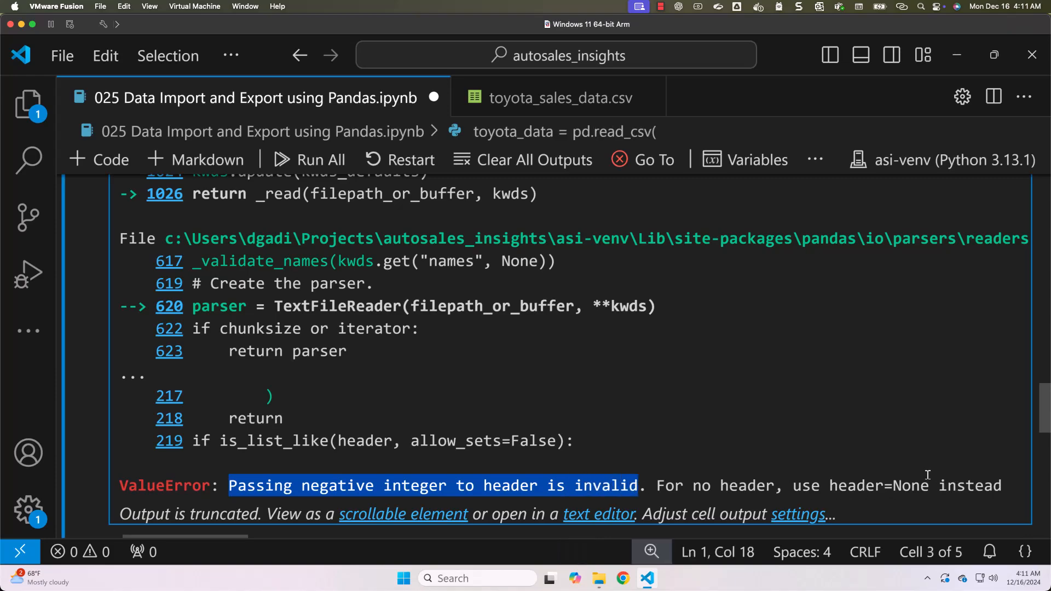
scroll(628, 329, "up", 3)
scroll(634, 329, "up", 3)
scroll(633, 329, "up", 2)
scroll(717, 244, "up", 3)
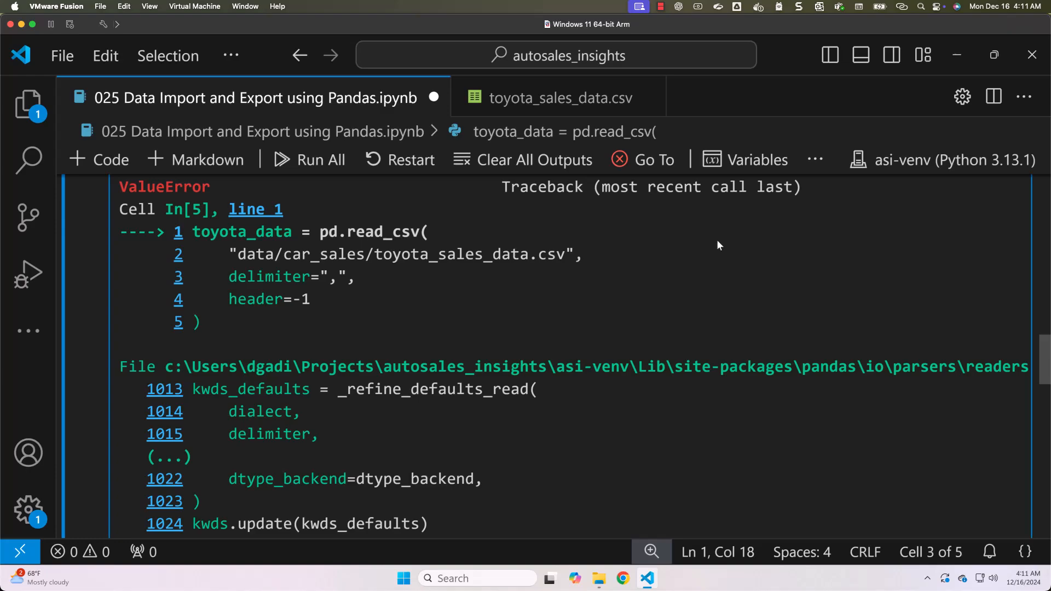
scroll(717, 240, "up", 3)
scroll(717, 239, "up", 2)
scroll(720, 246, "down", 8)
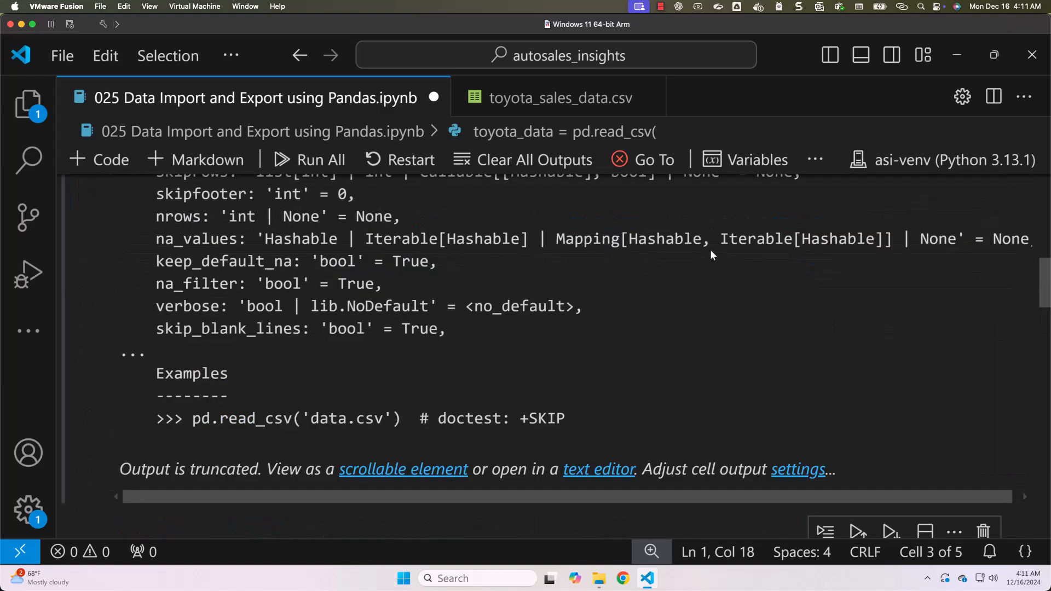
scroll(711, 249, "up", 1)
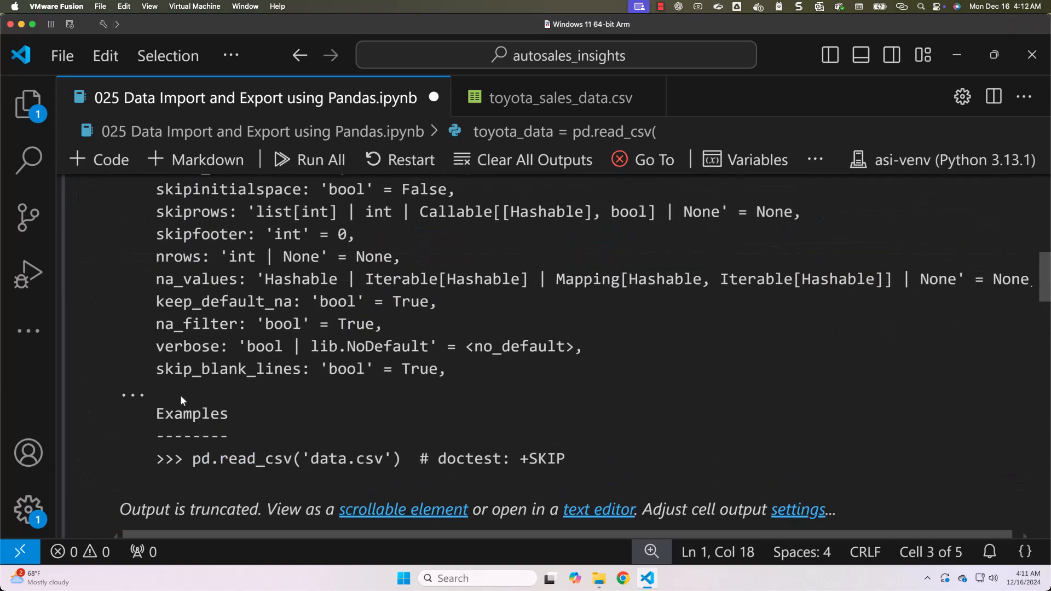
scroll(393, 389, "up", 2)
scroll(392, 388, "up", 1)
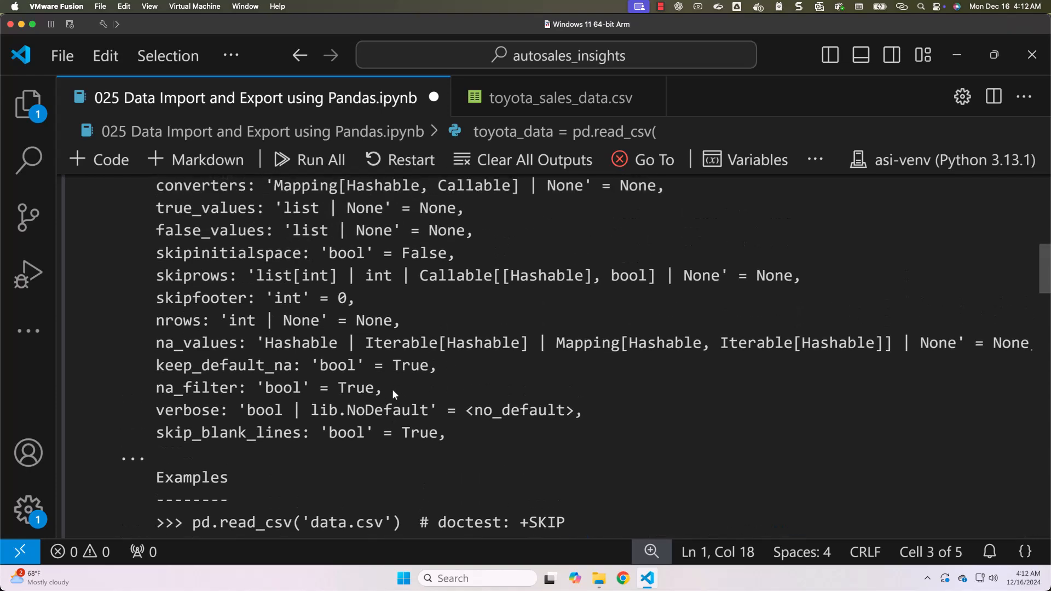
scroll(393, 389, "up", 1)
scroll(393, 389, "up", 1)
scroll(393, 388, "up", 2)
scroll(393, 389, "up", 1)
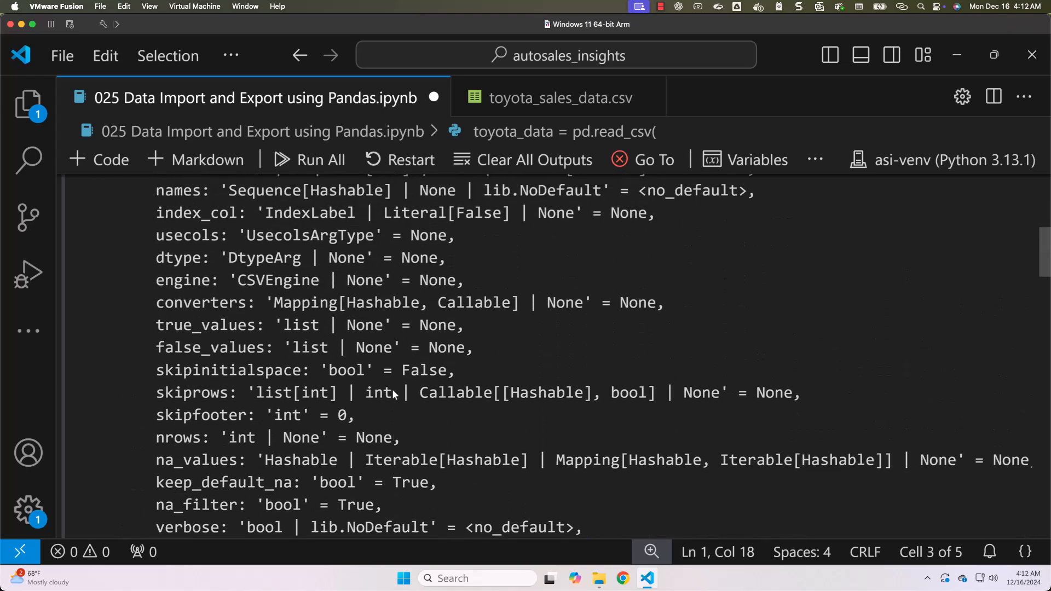
scroll(393, 389, "up", 2)
scroll(393, 389, "up", 1)
scroll(392, 388, "down", 5)
scroll(392, 388, "down", 2)
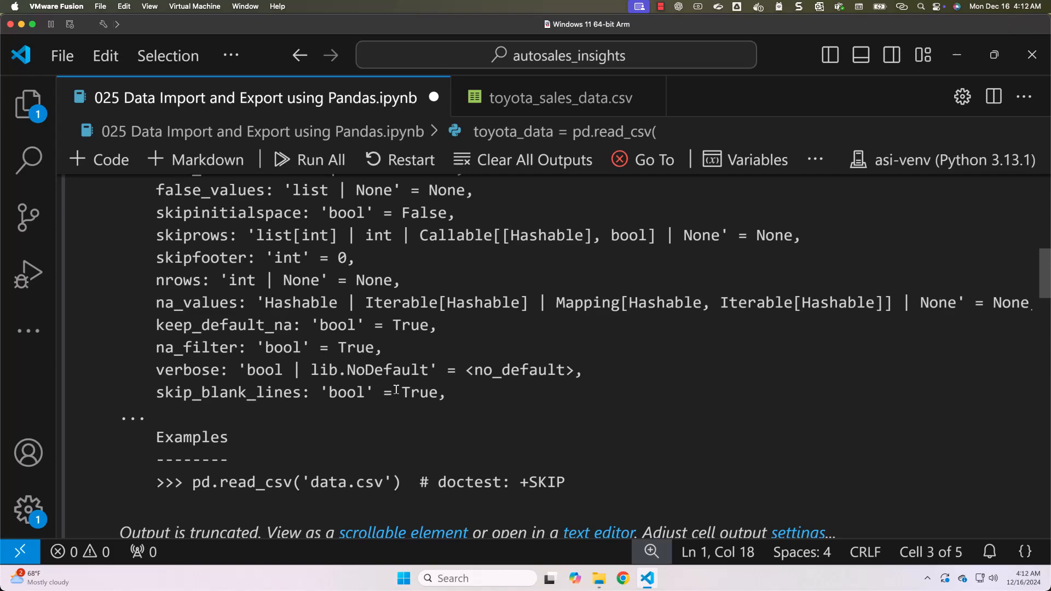
scroll(387, 440, "down", 2)
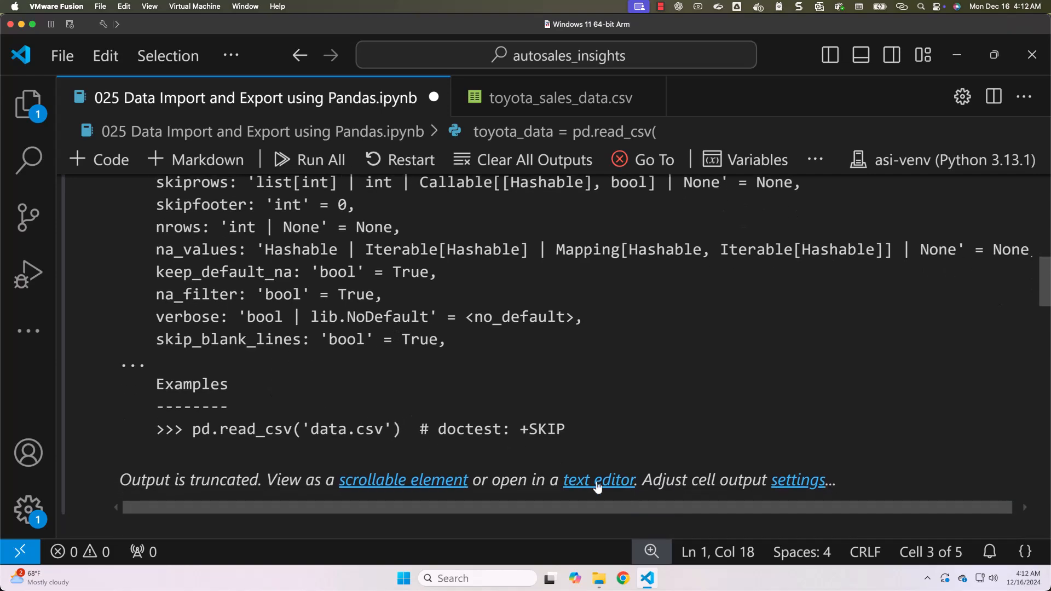
View the full read_csv help as plain text and highlight the header parameter's description.
left_click(598, 481)
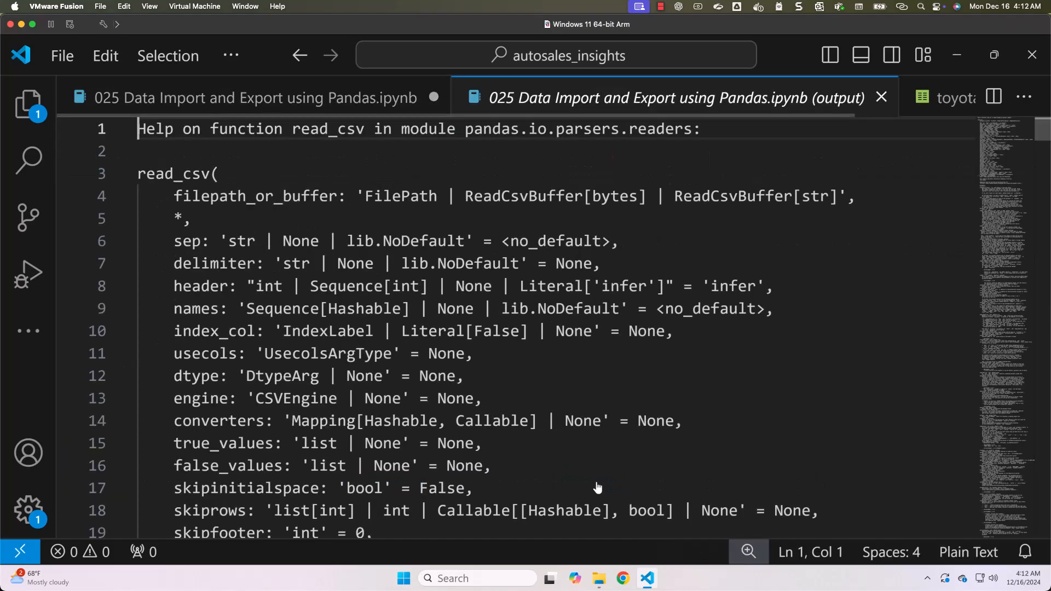
scroll(547, 411, "down", 3)
scroll(547, 411, "down", 4)
scroll(548, 411, "down", 3)
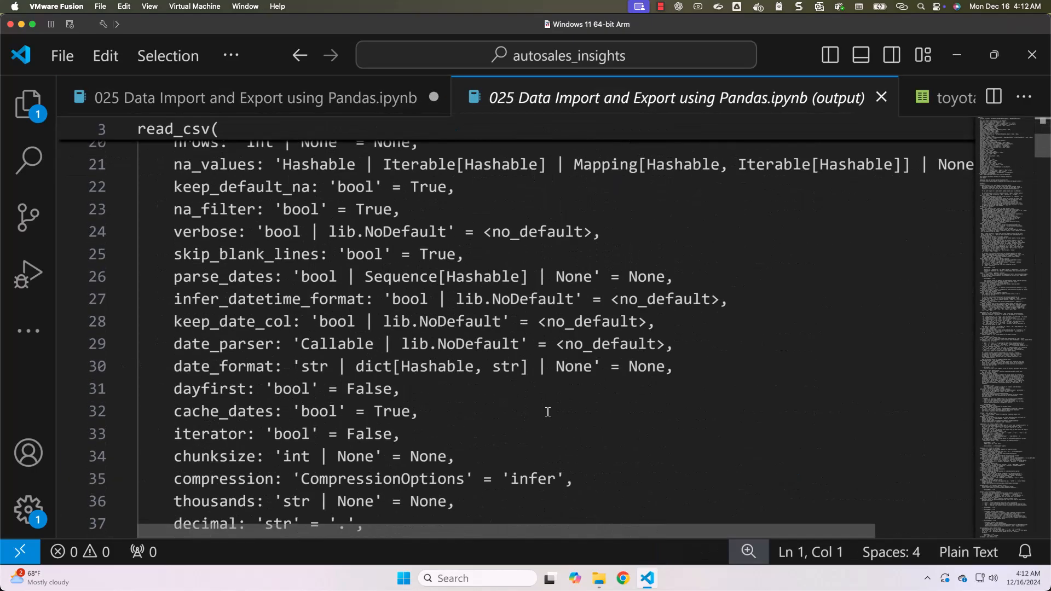
scroll(548, 410, "down", 3)
scroll(548, 410, "down", 4)
scroll(548, 411, "down", 4)
scroll(548, 411, "down", 3)
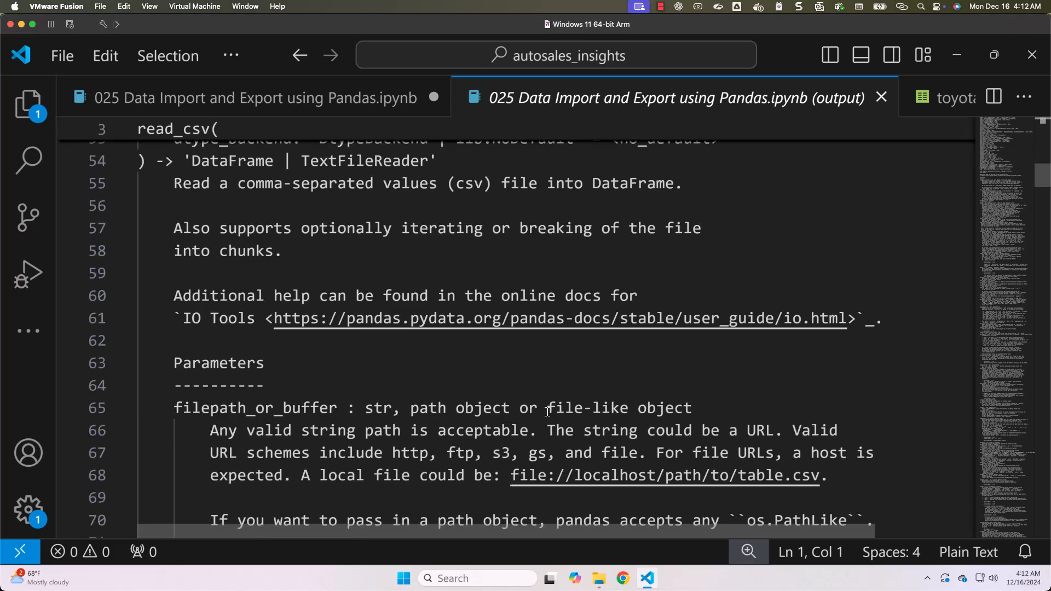
scroll(548, 411, "down", 3)
scroll(548, 411, "down", 3)
scroll(548, 411, "down", 3)
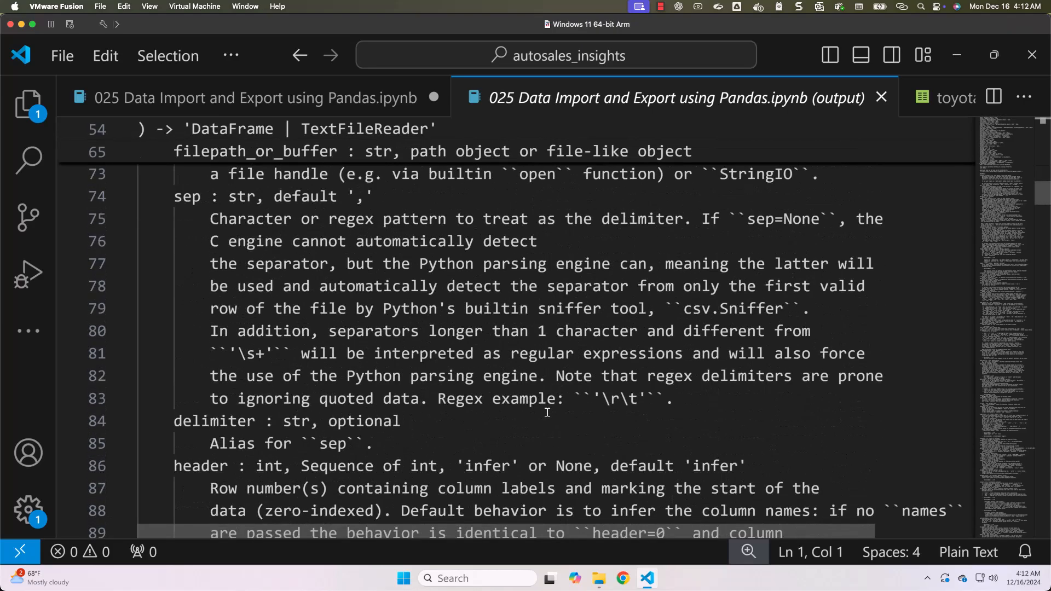
scroll(548, 411, "down", 3)
scroll(548, 411, "down", 3)
left_click(428, 218)
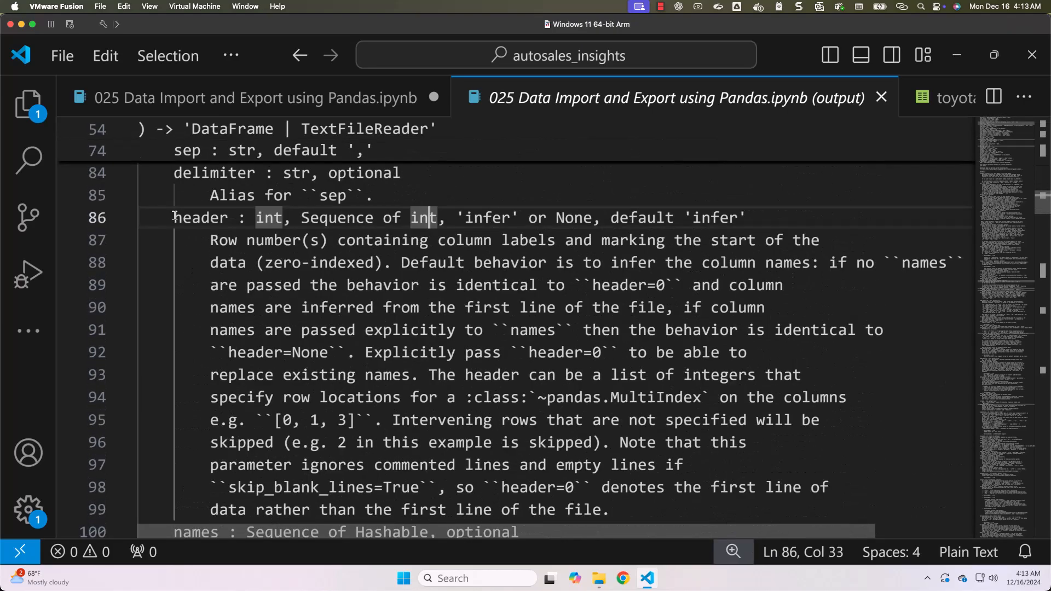
left_click_drag(174, 218, 607, 510)
left_click(526, 308)
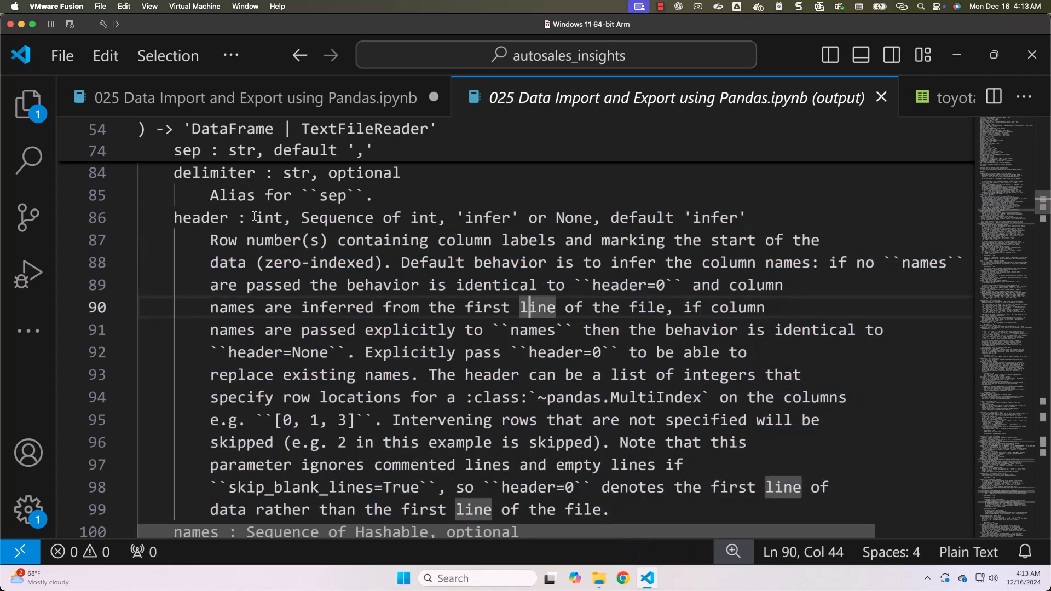
Highlight the allowed header types: int, Sequence of int, 'infer' and None.
left_click_drag(257, 218, 594, 218)
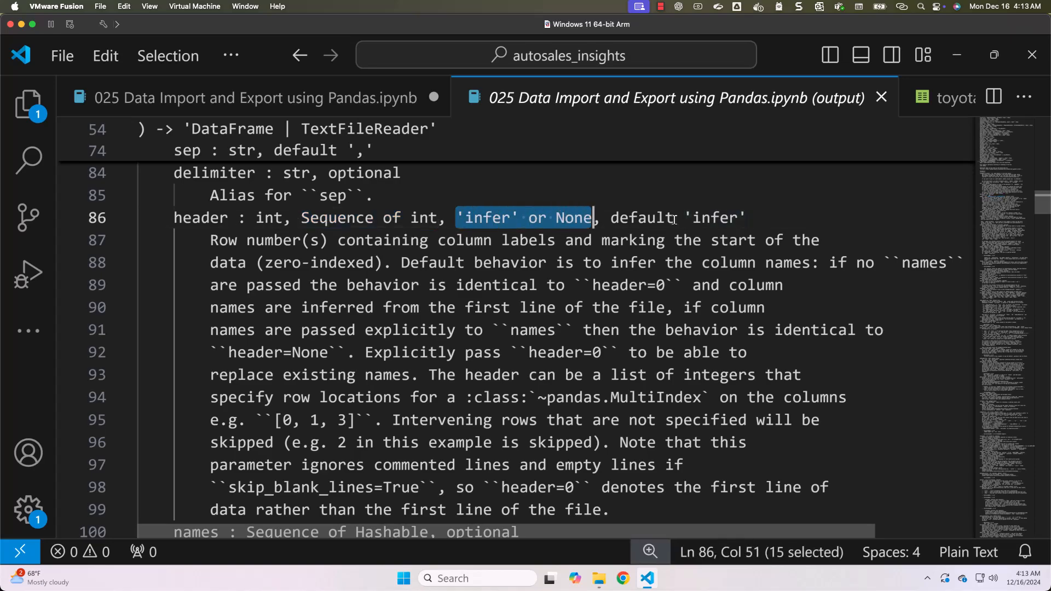
left_click_drag(746, 218, 613, 218)
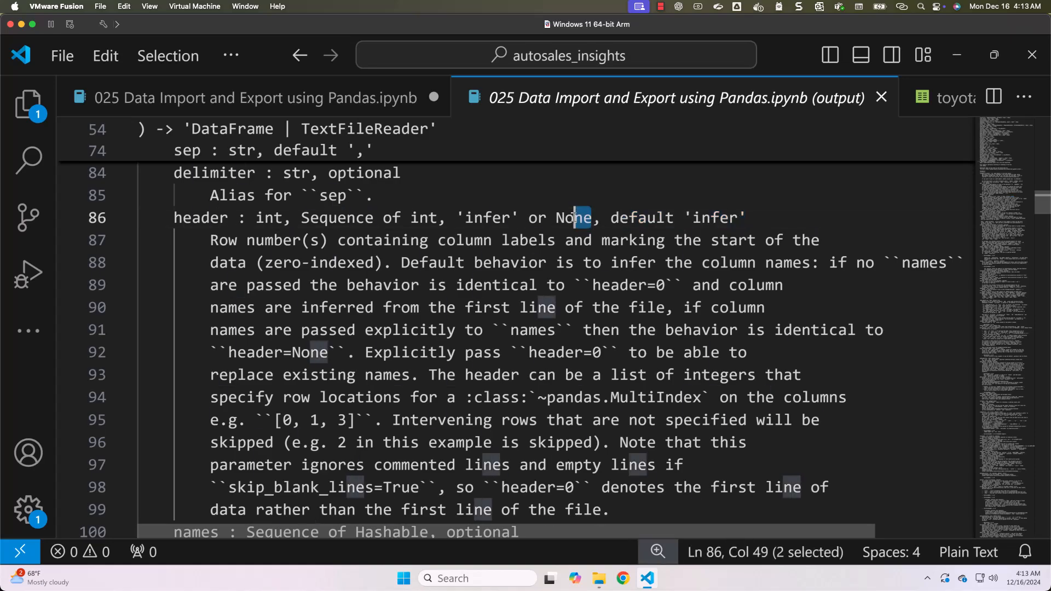
left_click_drag(592, 218, 558, 218)
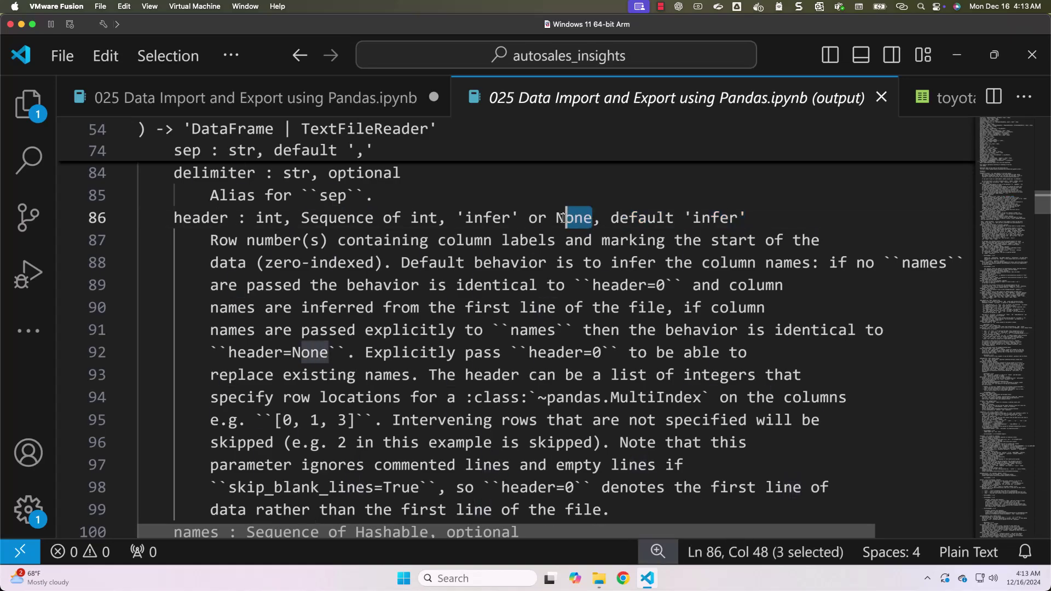
left_click(283, 218)
left_click_drag(283, 218, 257, 218)
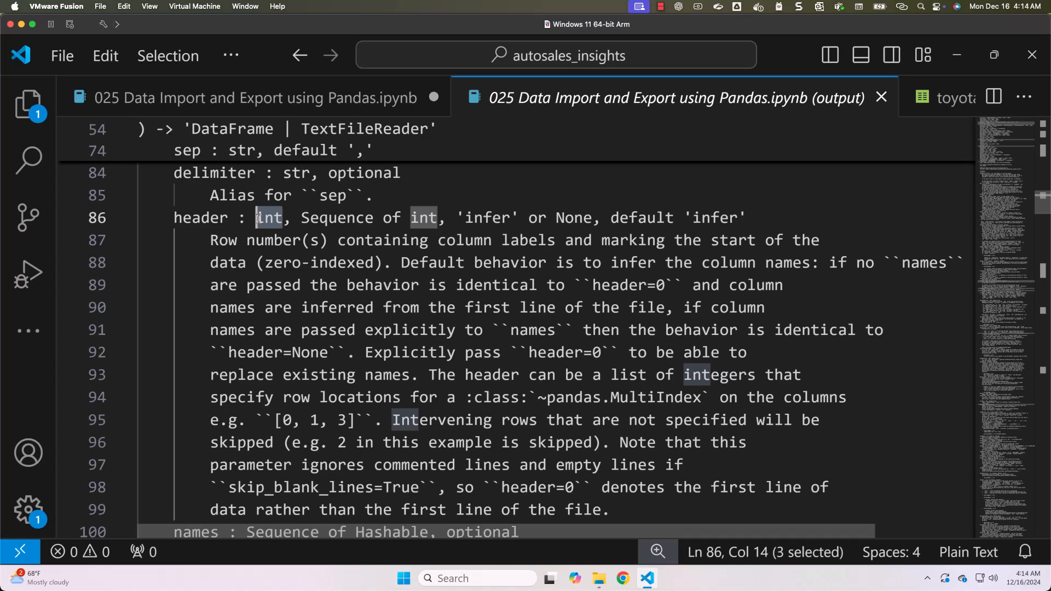
left_click_drag(438, 218, 302, 218)
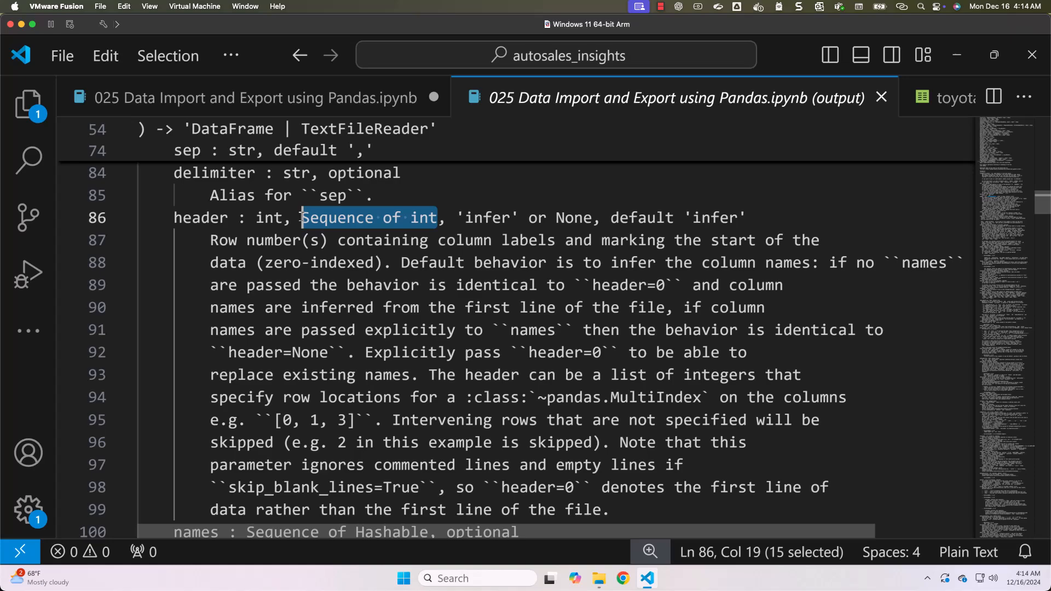
key("ctrl+Page_Up")
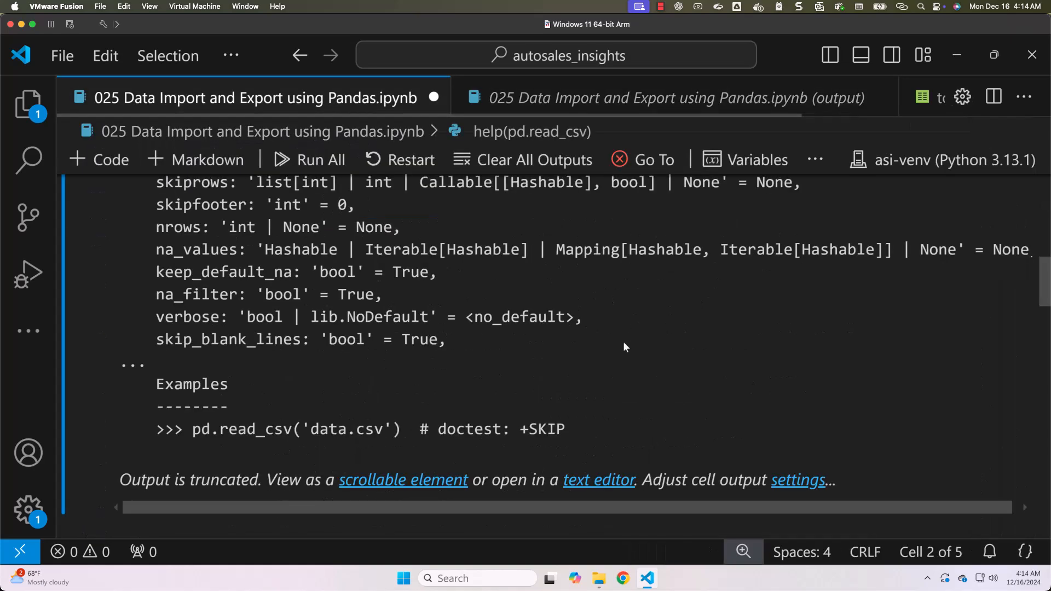
scroll(612, 302, "up", 3)
scroll(617, 296, "up", 3)
scroll(619, 295, "up", 3)
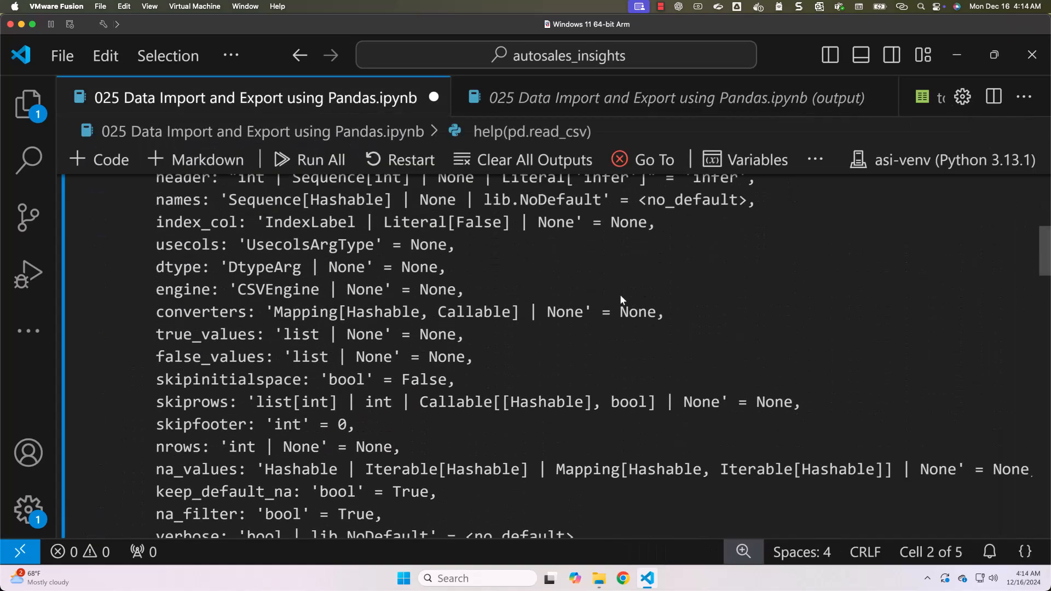
scroll(619, 294, "up", 3)
scroll(620, 297, "up", 3)
scroll(620, 298, "up", 2)
scroll(620, 297, "up", 2)
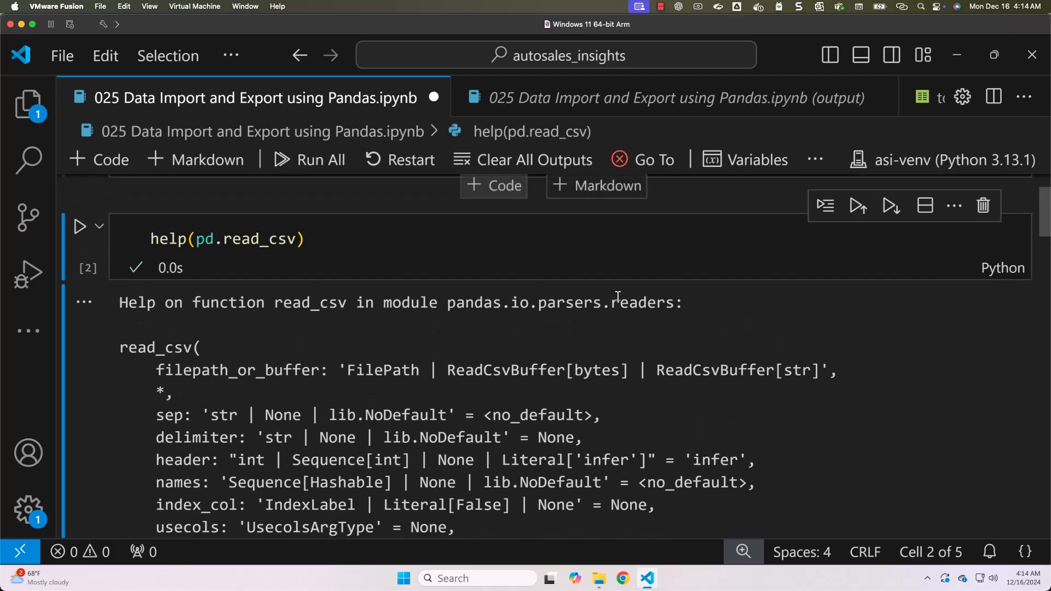
scroll(620, 298, "down", 5)
scroll(620, 295, "down", 8)
scroll(620, 294, "down", 6)
scroll(620, 294, "down", 2)
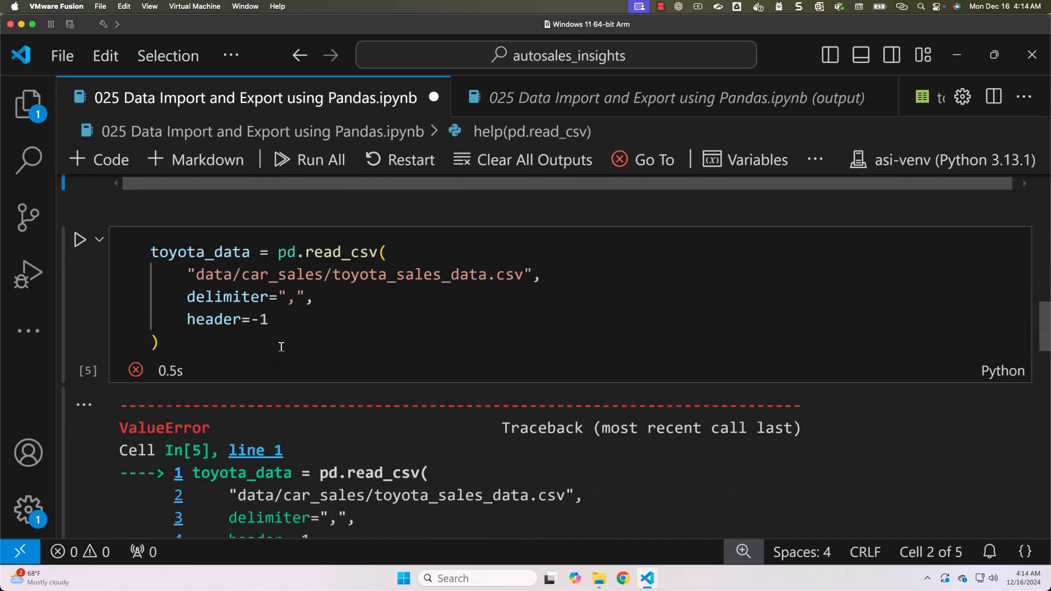
left_click(278, 322)
key("BackSpace")
key("BackSpace")
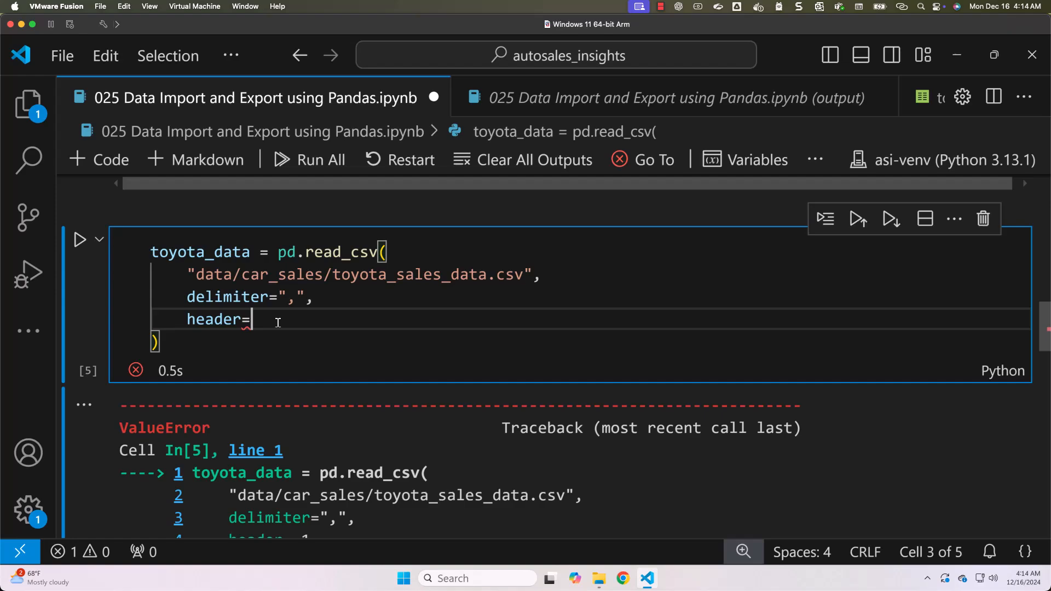
type("None")
key("shift+Return")
key("shift+Return")
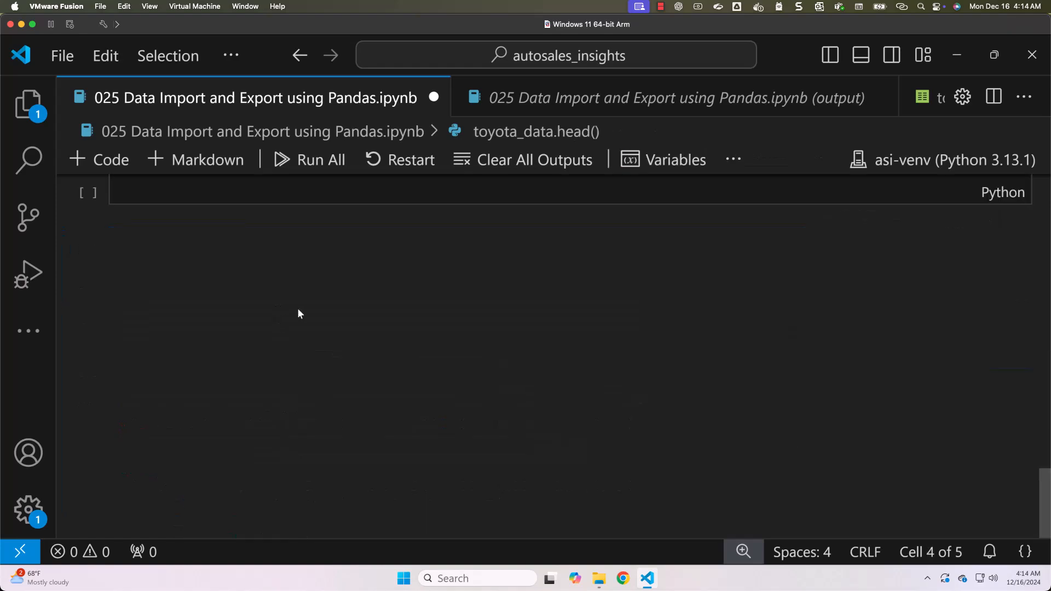
scroll(479, 285, "up", 4)
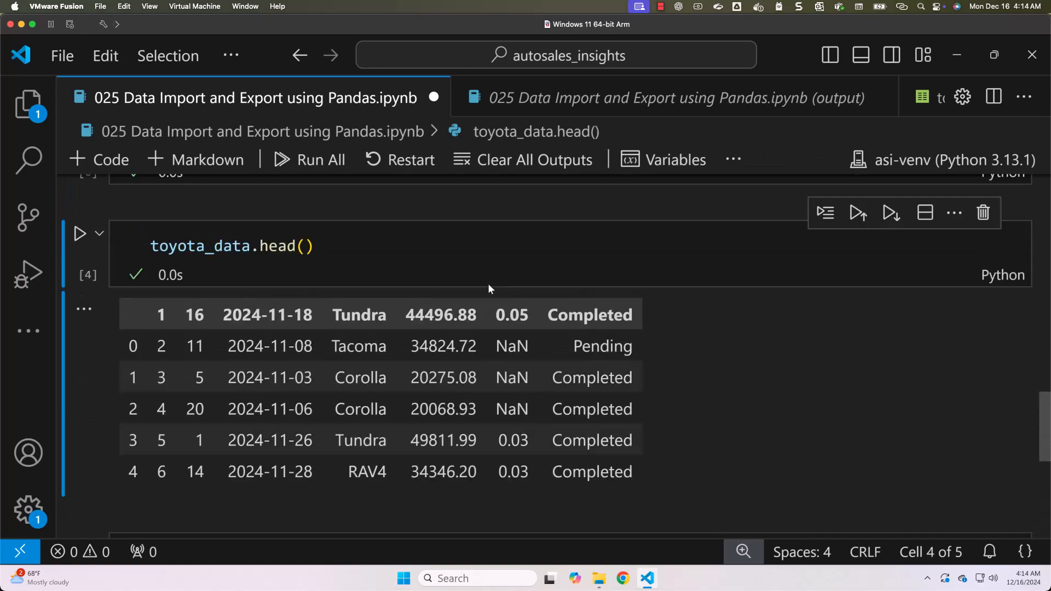
scroll(487, 283, "up", 2)
left_click(421, 333)
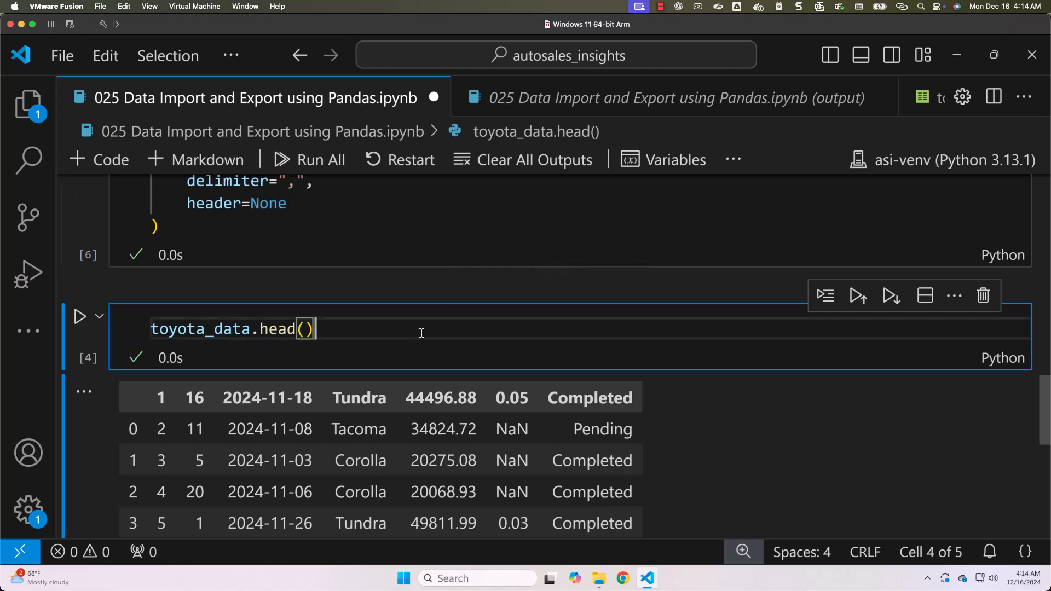
key("shift+Return")
scroll(263, 312, "up", 1)
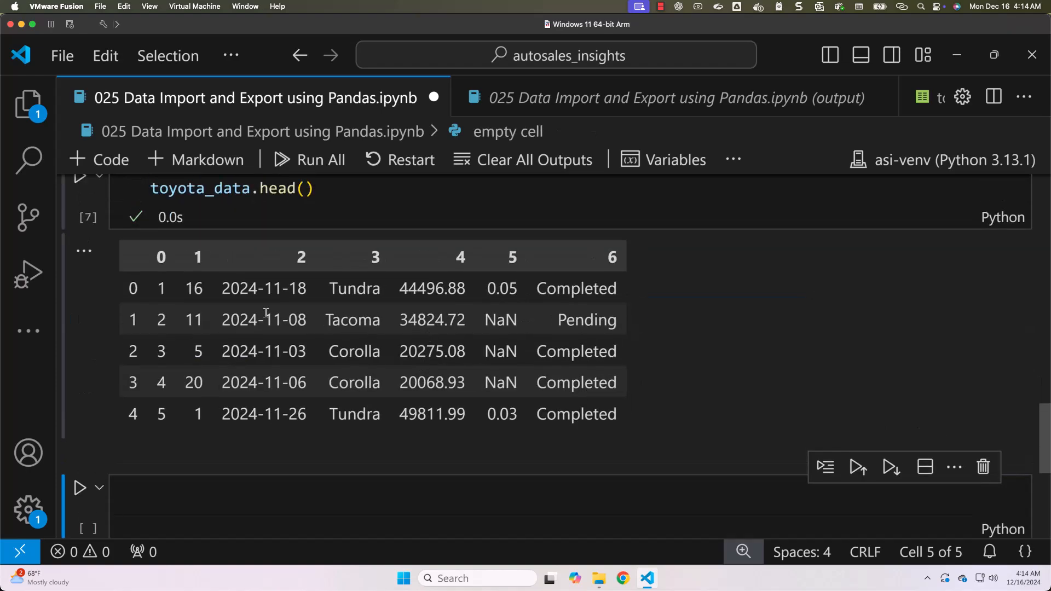
double_click(161, 257)
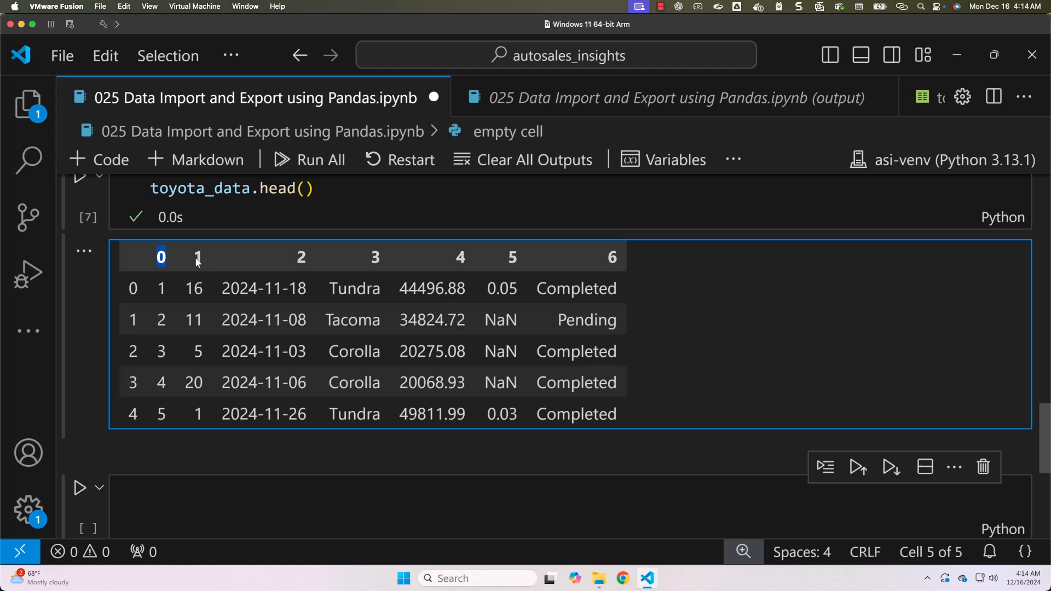
left_click_drag(259, 260, 480, 257)
left_click_drag(582, 257, 622, 259)
scroll(714, 322, "up", 4)
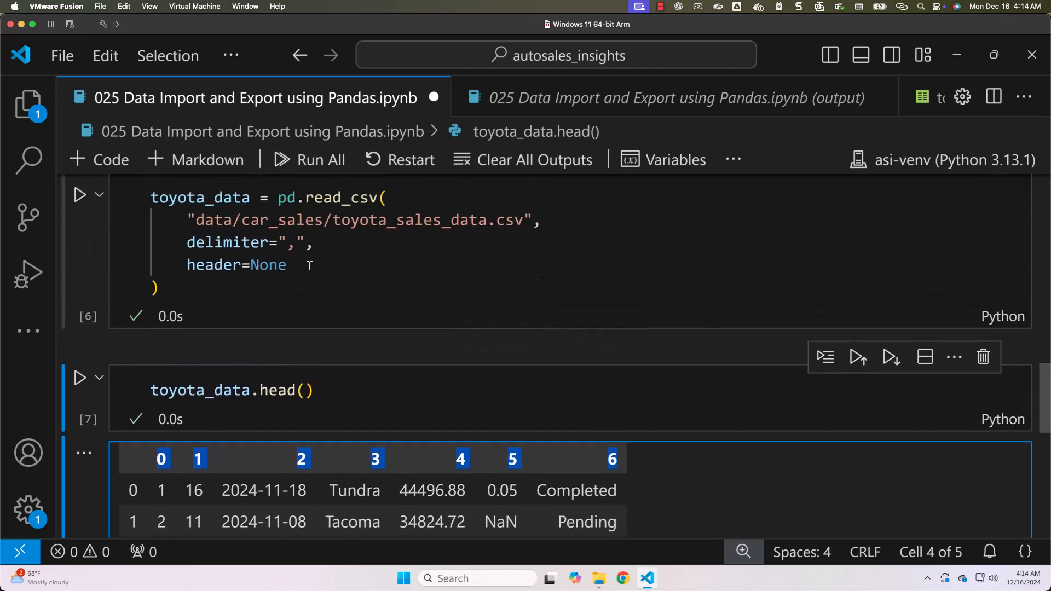
scroll(339, 267, "up", 5)
scroll(370, 271, "up", 5)
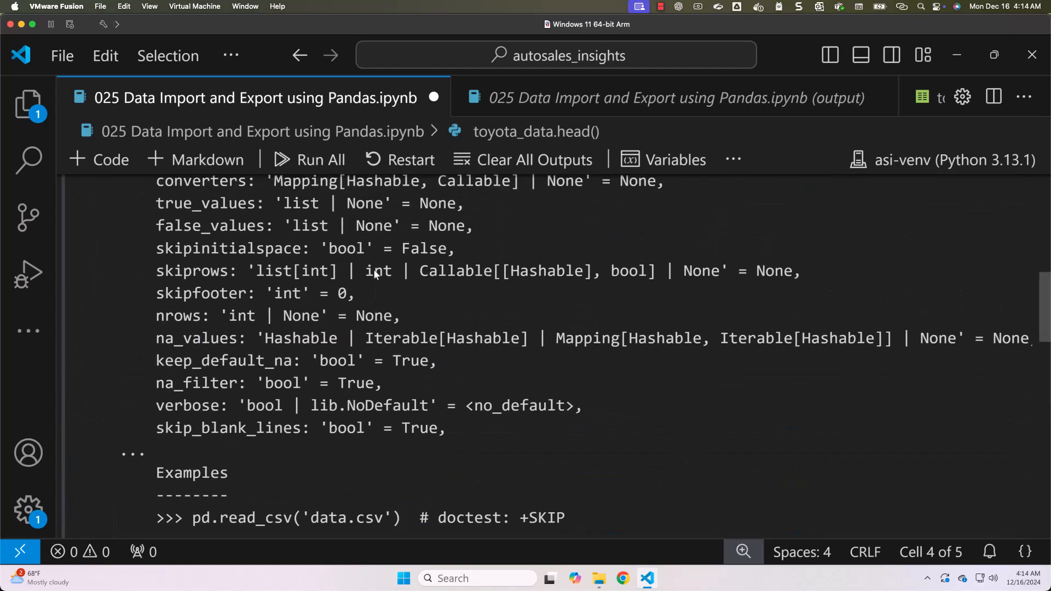
scroll(373, 269, "up", 3)
scroll(374, 269, "up", 2)
scroll(374, 269, "up", 1)
scroll(373, 269, "up", 1)
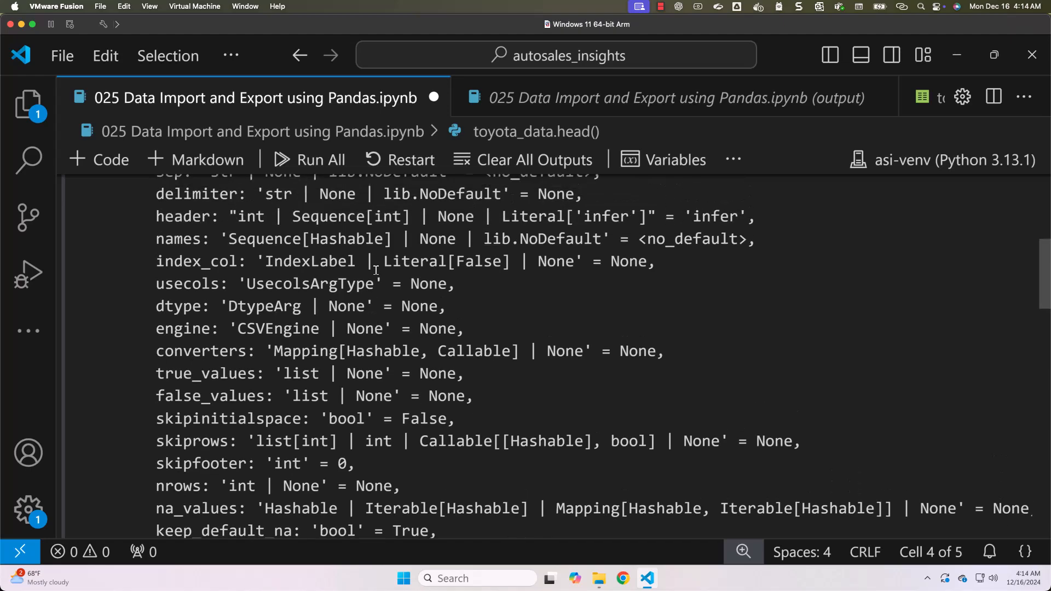
scroll(373, 269, "up", 2)
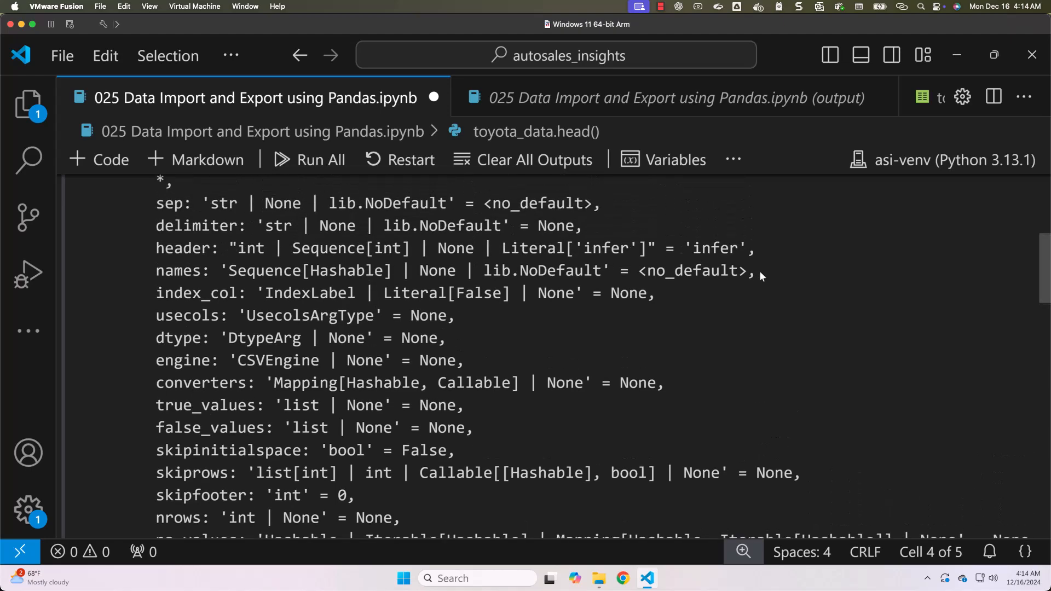
left_click_drag(756, 271, 223, 271)
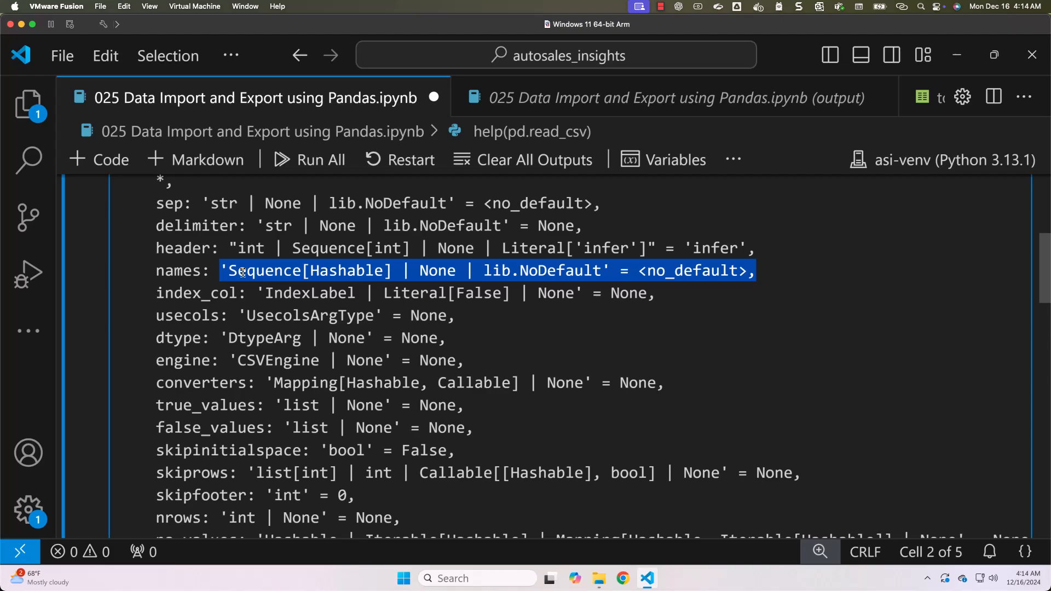
scroll(397, 348, "down", 2)
scroll(433, 352, "down", 3)
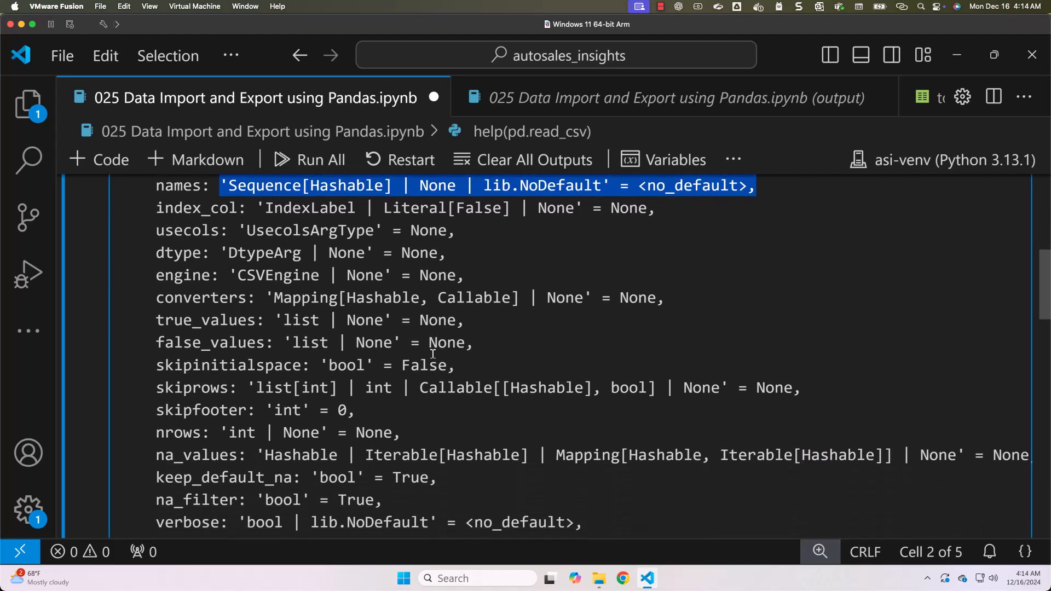
scroll(433, 352, "down", 3)
scroll(433, 353, "down", 2)
scroll(433, 353, "down", 2)
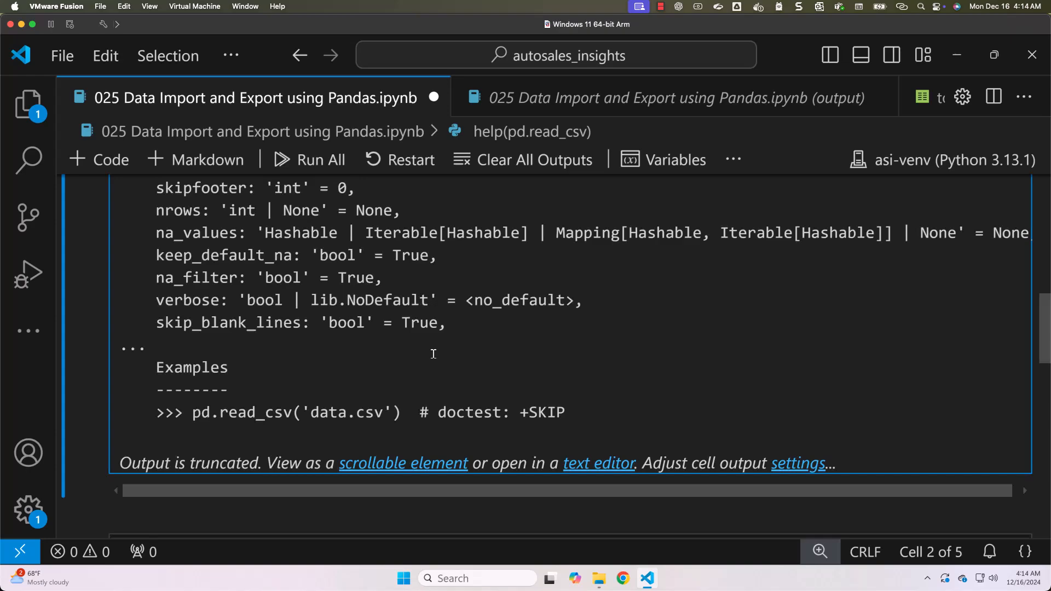
scroll(433, 352, "down", 3)
scroll(433, 353, "down", 3)
Add a comma after header=None and start a new line for the names argument.
double_click(269, 458)
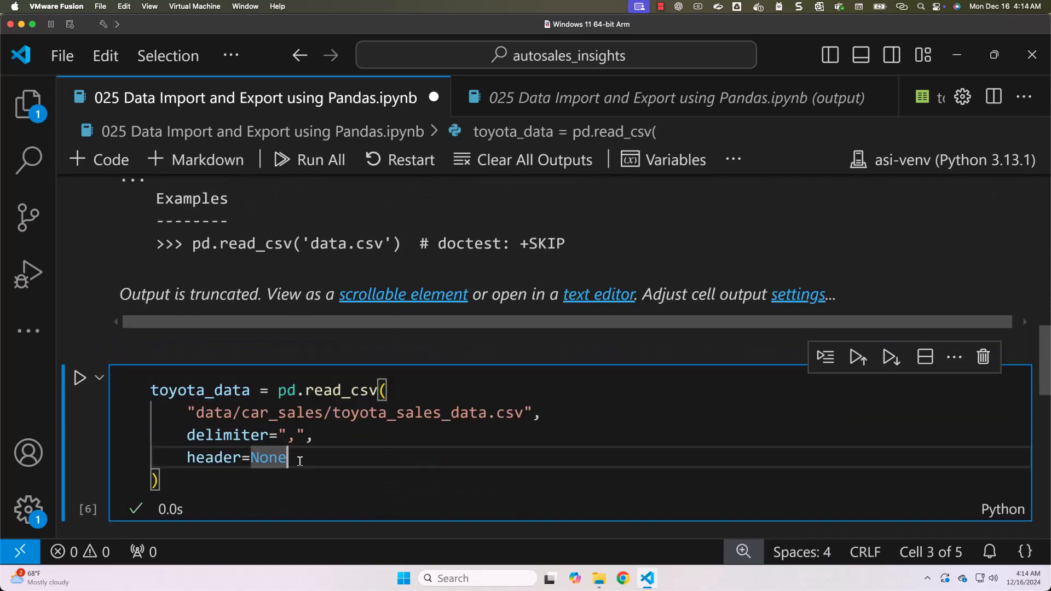
key("End")
type(",")
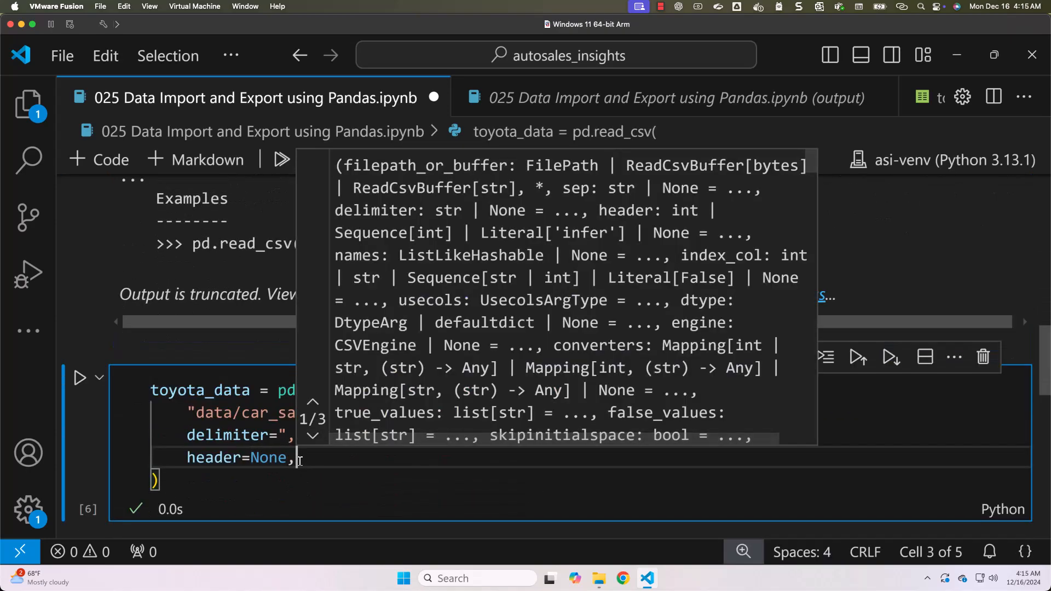
key("Return")
type("names")
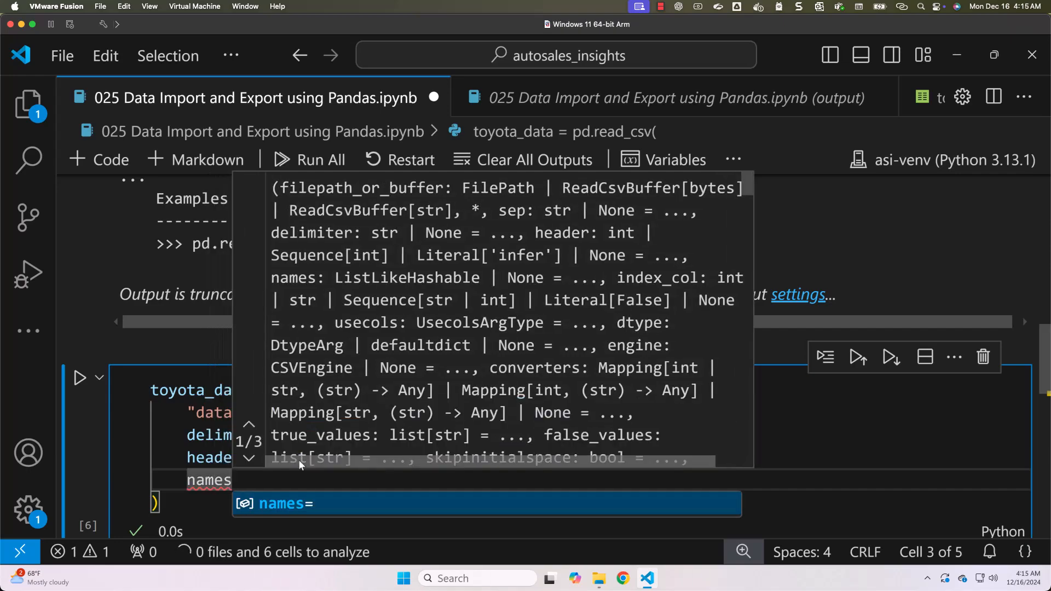
type("=")
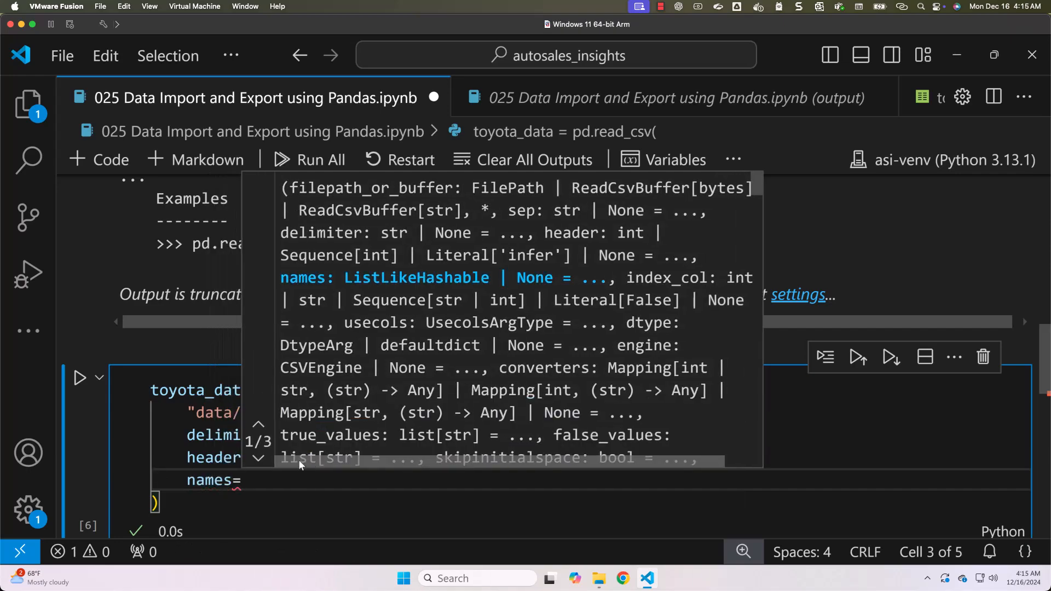
type("[")
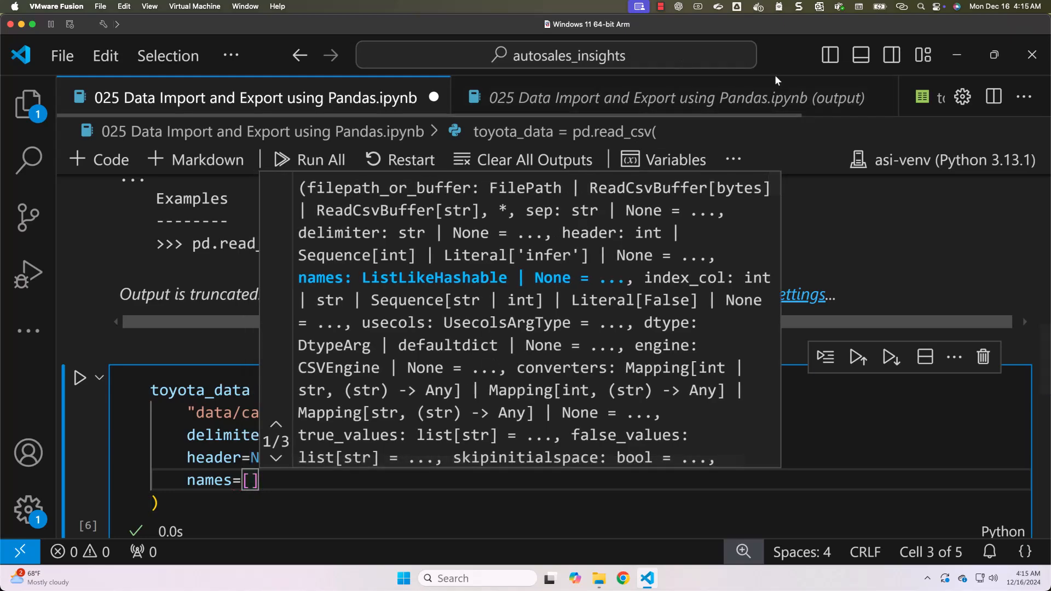
Restore the sale_id…sale_status header row in toyota_sales_data.csv to copy it, undo, and return to the notebook.
left_click(941, 98)
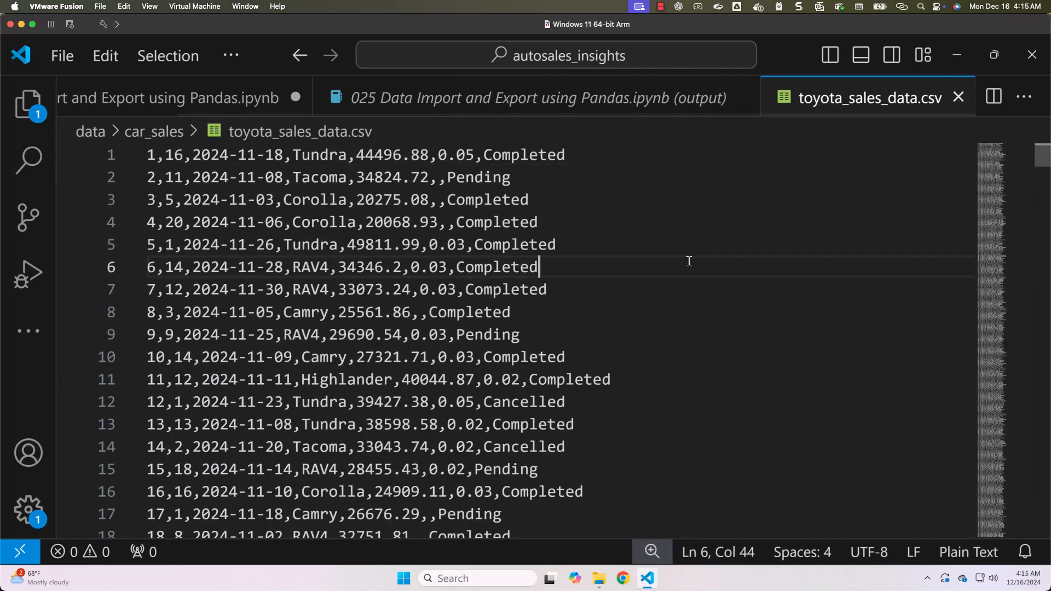
type("sale_id,sale_rep_id,sale_date,car_model,sale_amount,commission_pct,sale_status")
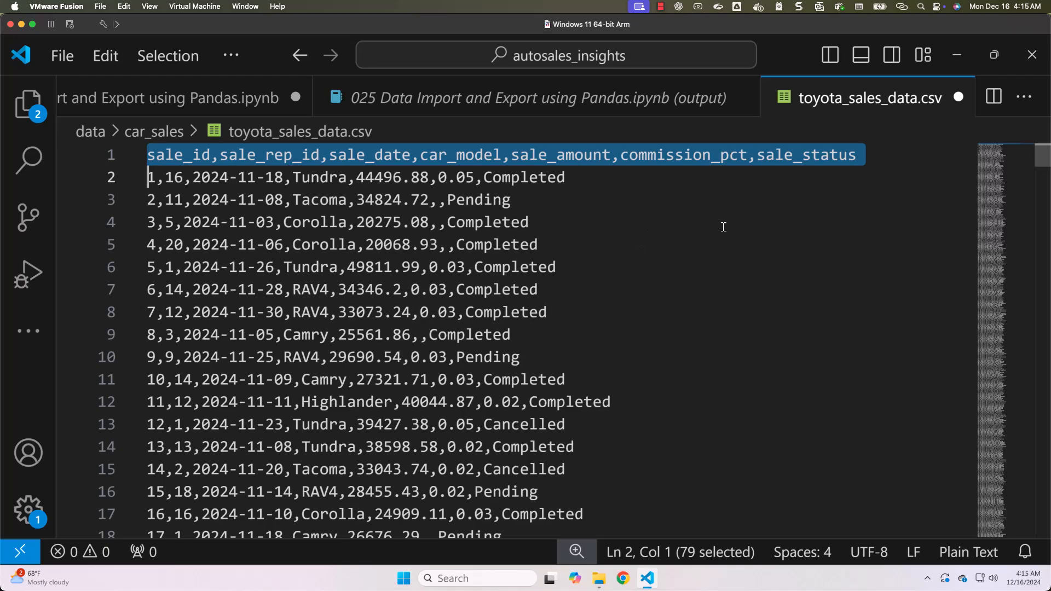
key("ctrl+z")
left_click(197, 98)
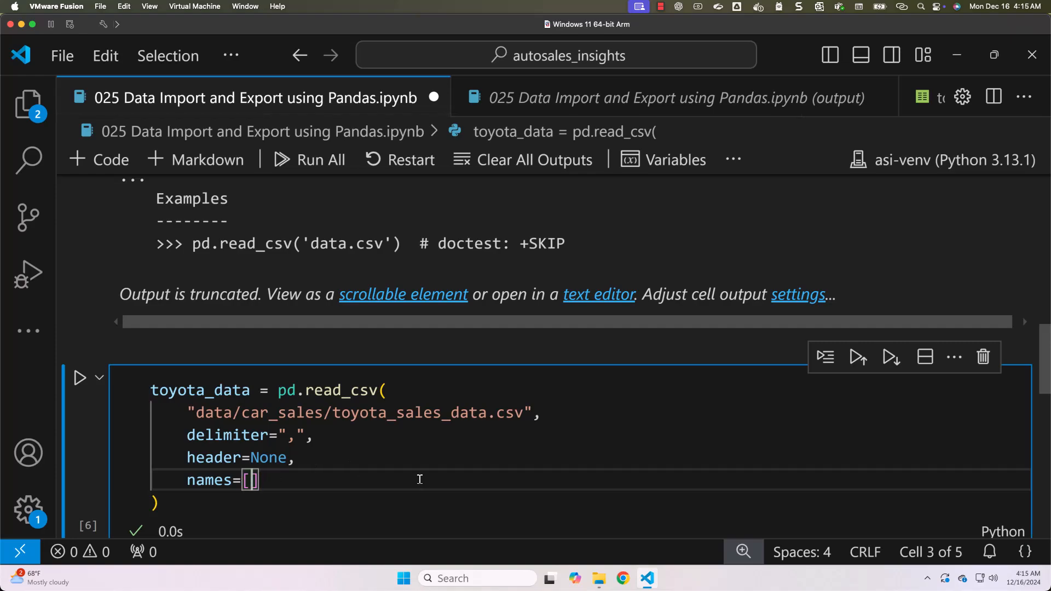
Paste the seven column names into names=[...] and quote sale_id, sale_rep_id and sale_date.
type("sale_id,sale_rep_id,sale_date,car_model,sale_amount,commission_pct,sale_status")
double_click(282, 480)
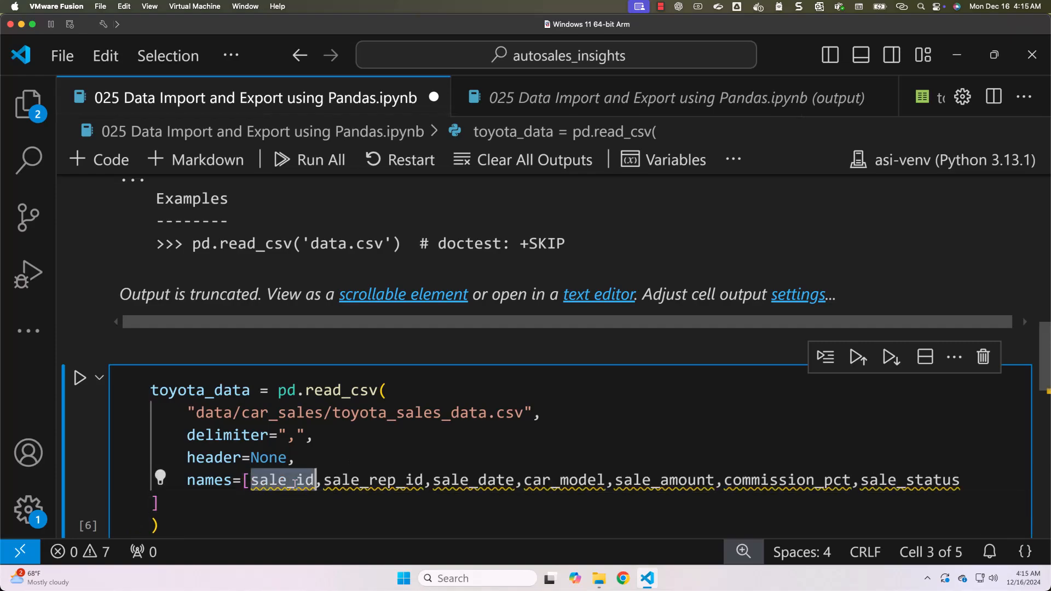
type("'")
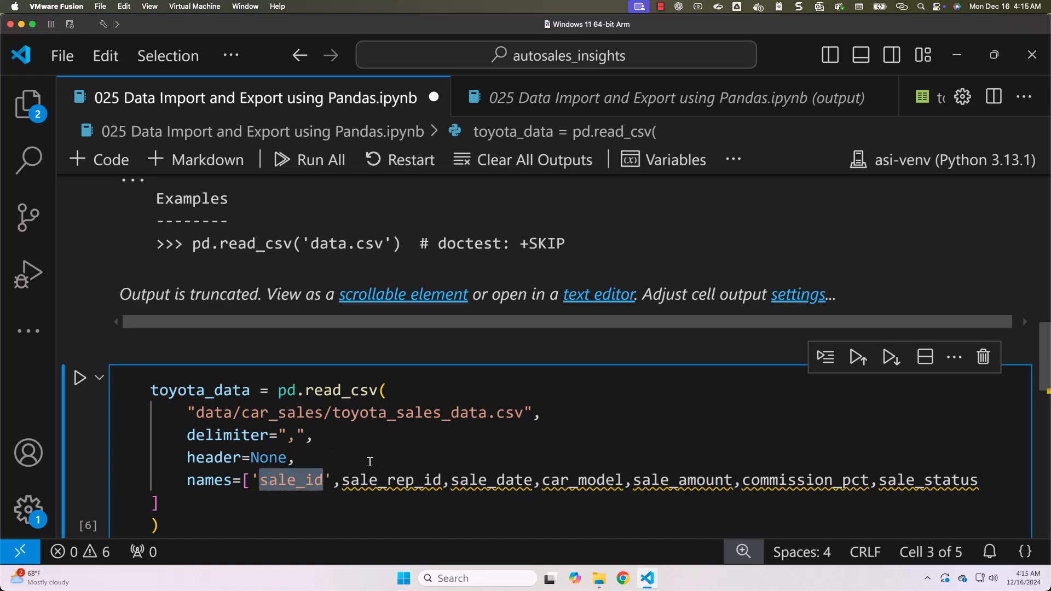
double_click(367, 480)
type("'")
double_click(510, 481)
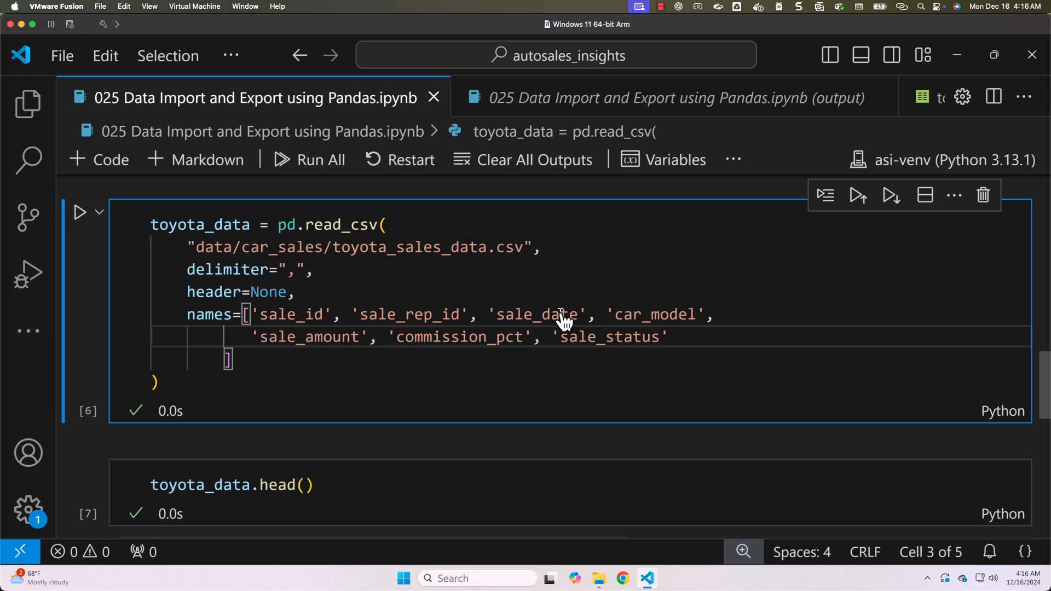
Rerun read_csv and head() so the preview shows headers sale_id through sale_status.
key("shift+Return")
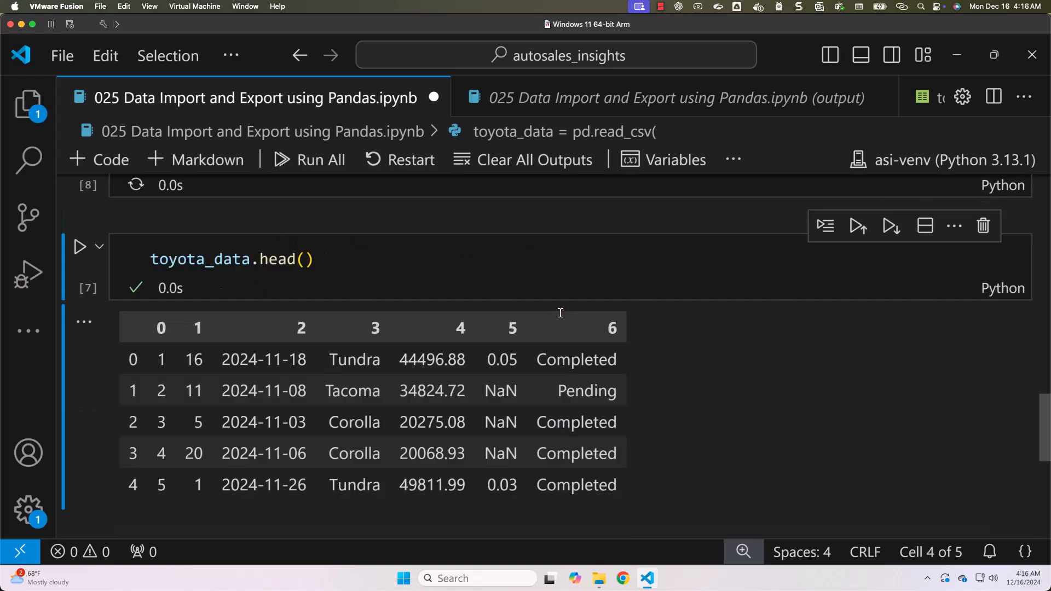
key("shift+Return")
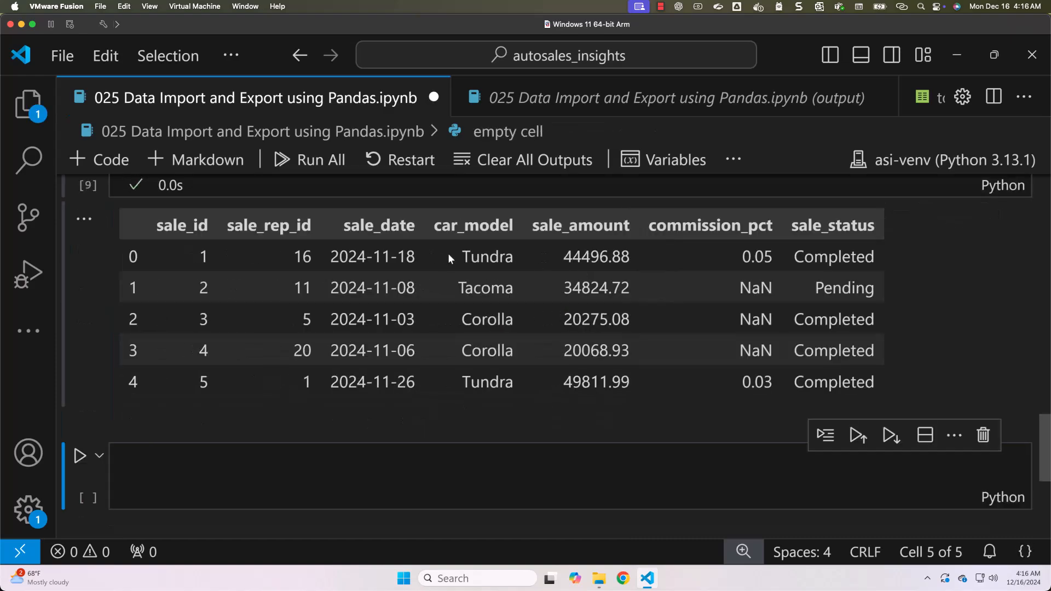
scroll(450, 252, "up", 2)
scroll(450, 252, "up", 3)
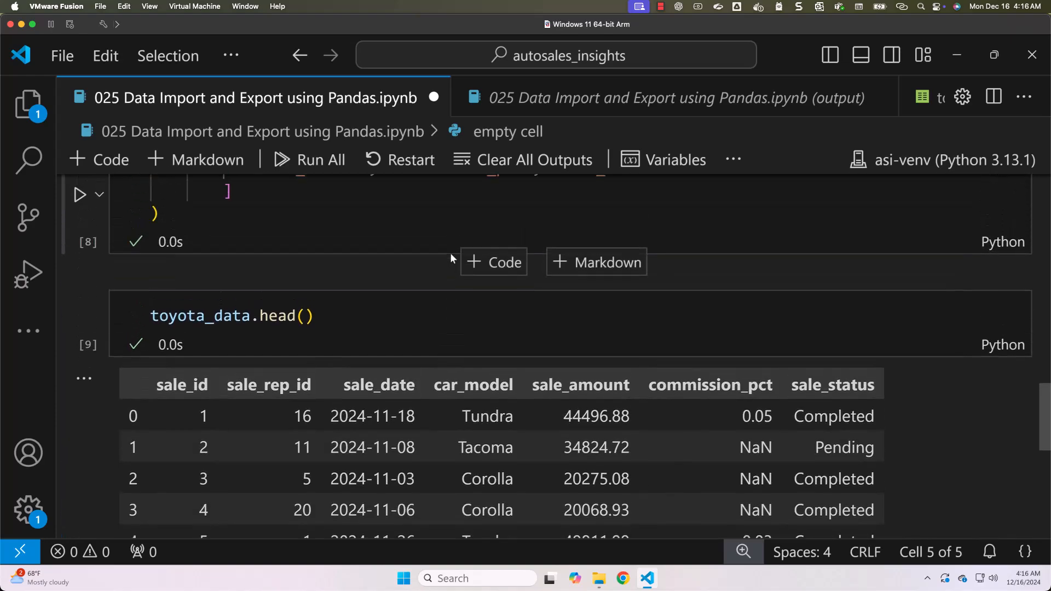
scroll(449, 252, "up", 3)
Delete the header=None and names=[...] arguments from read_csv and save the notebook.
double_click(244, 209)
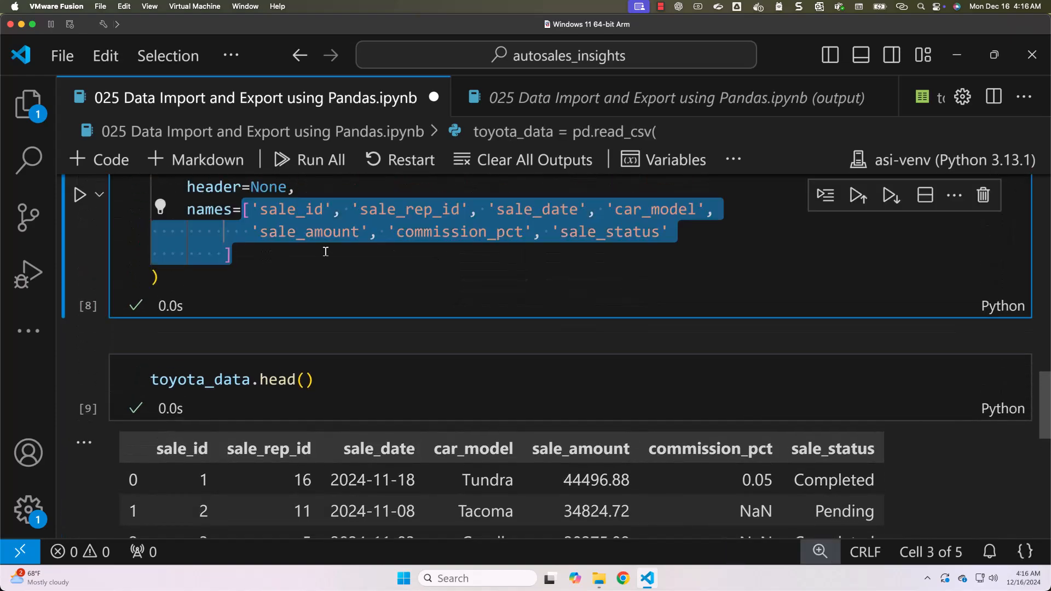
scroll(326, 252, "up", 3)
scroll(325, 252, "up", 1)
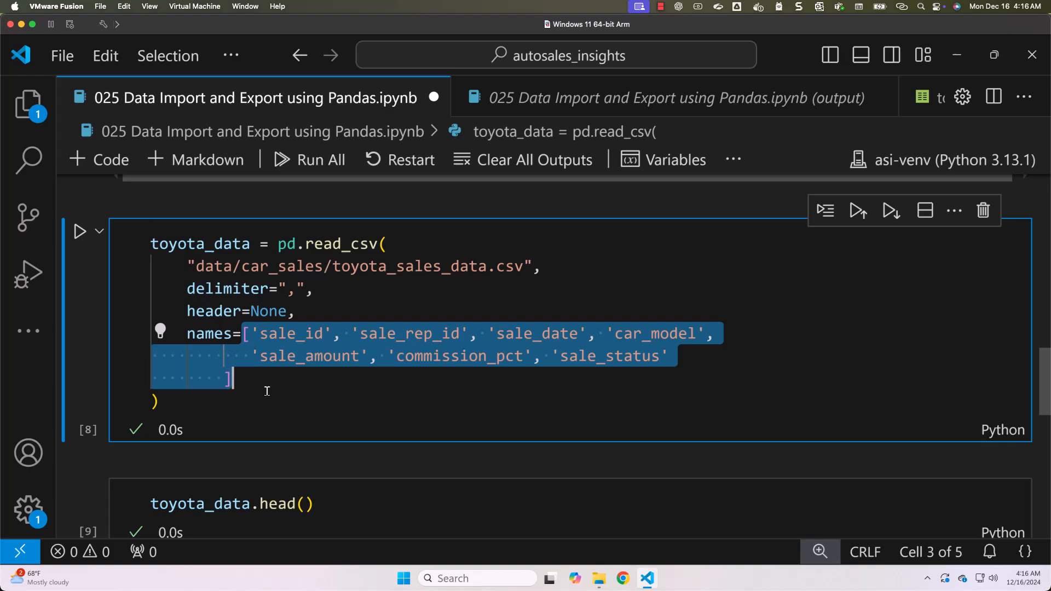
left_click(235, 378)
left_click_drag(234, 377, 120, 311)
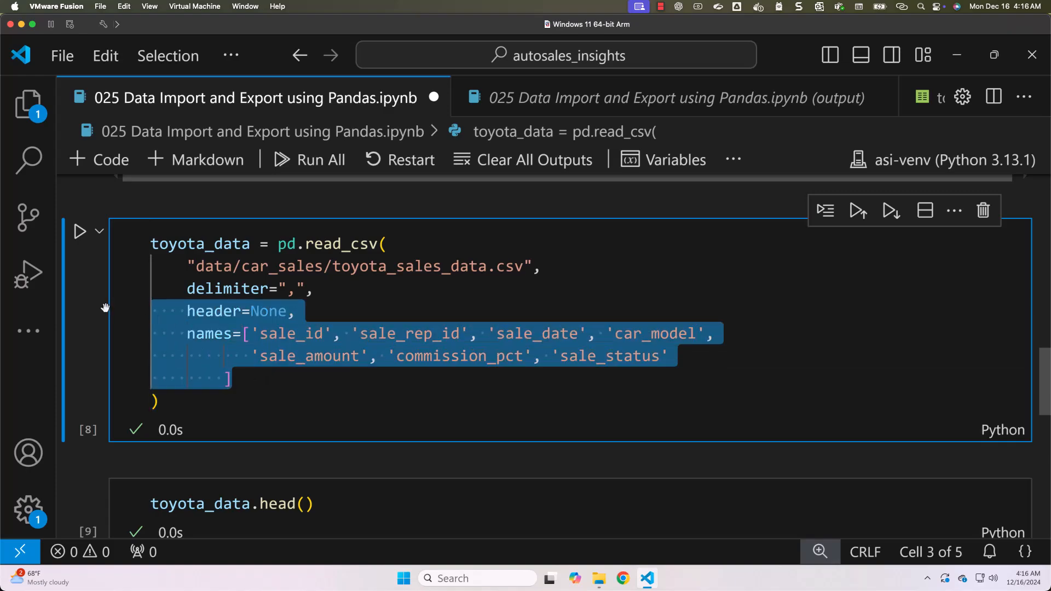
key("BackSpace")
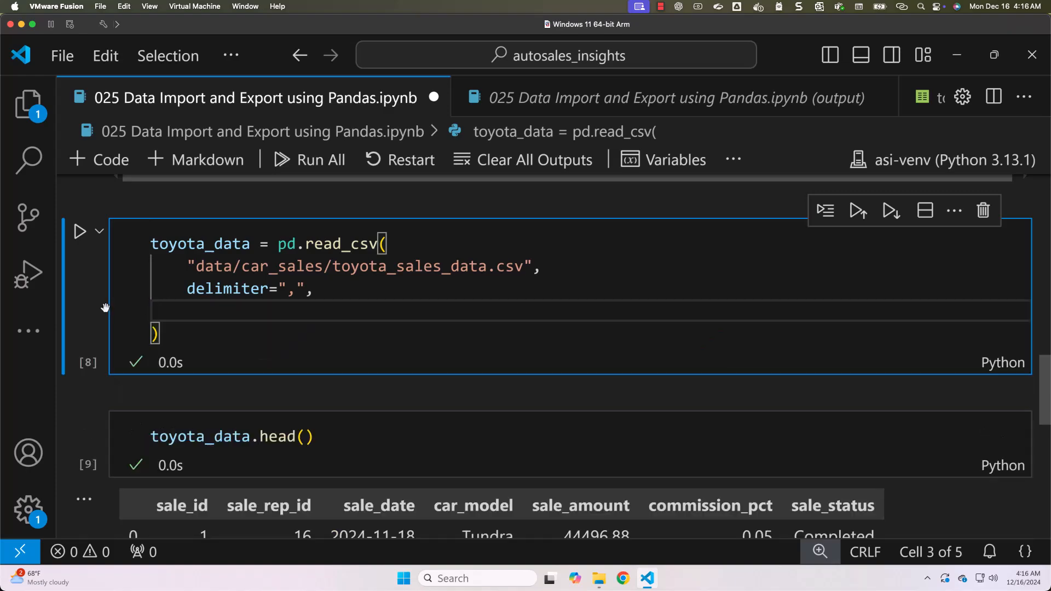
key("BackSpace")
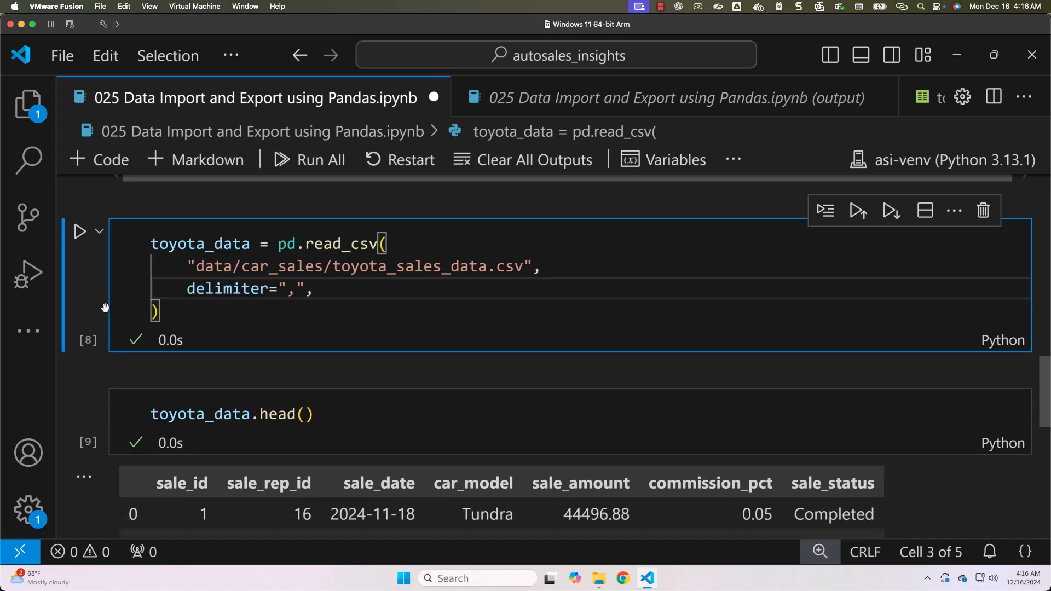
key("ctrl+s")
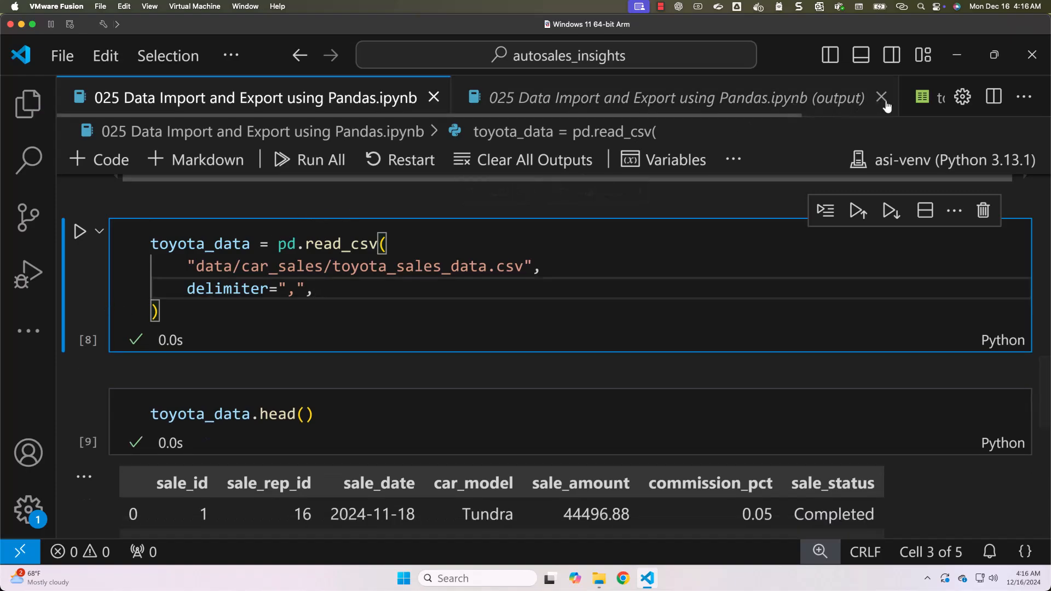
Restore the column-name header row in toyota_sales_data.csv and save the file.
left_click(930, 98)
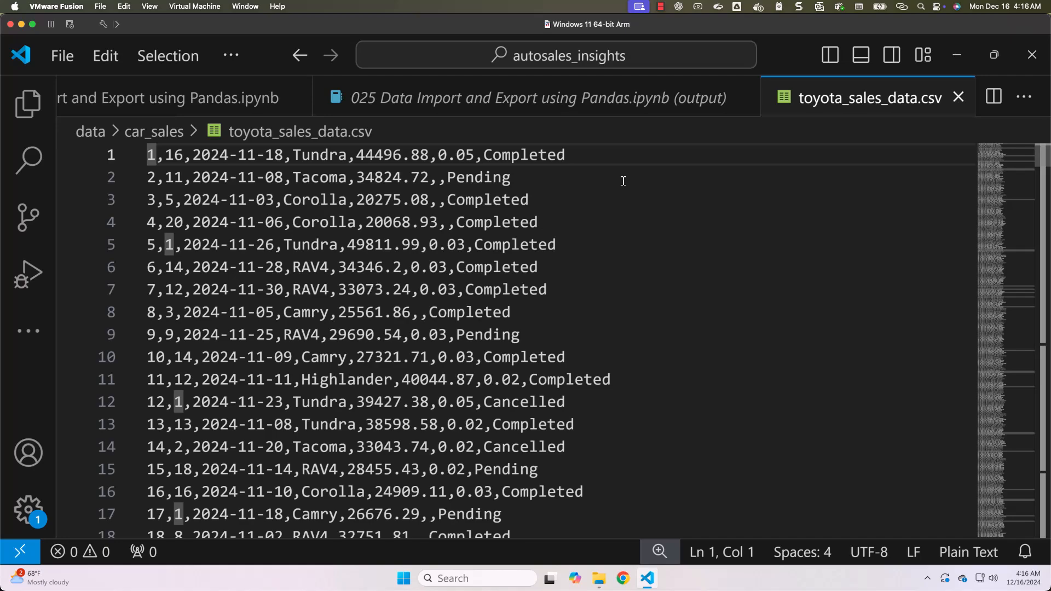
key("ctrl+z")
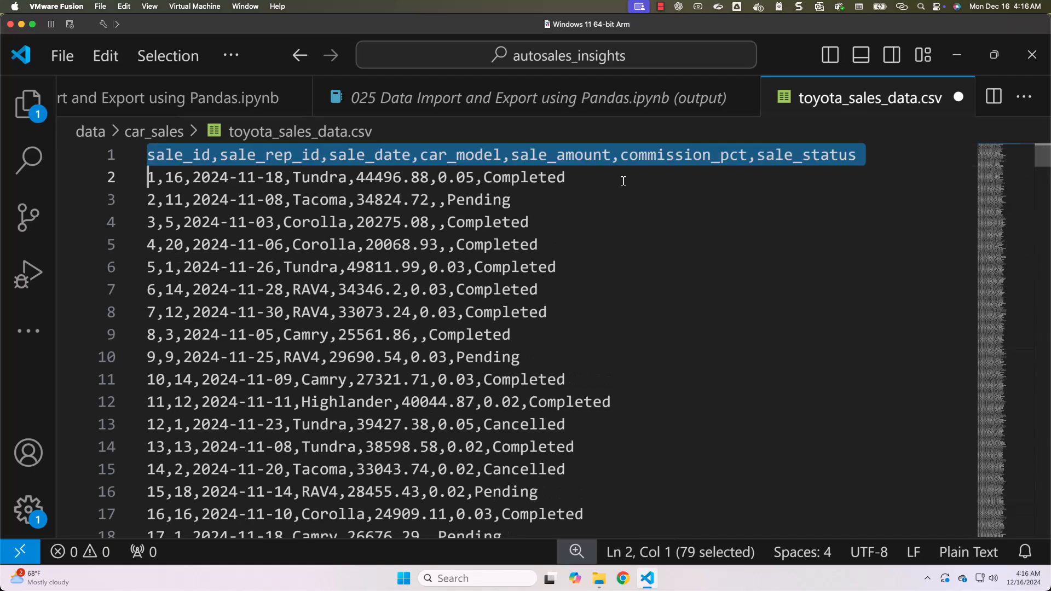
key("ctrl+s")
Rerun read_csv and head() so the preview takes sale_id through sale_status from the file.
left_click(164, 98)
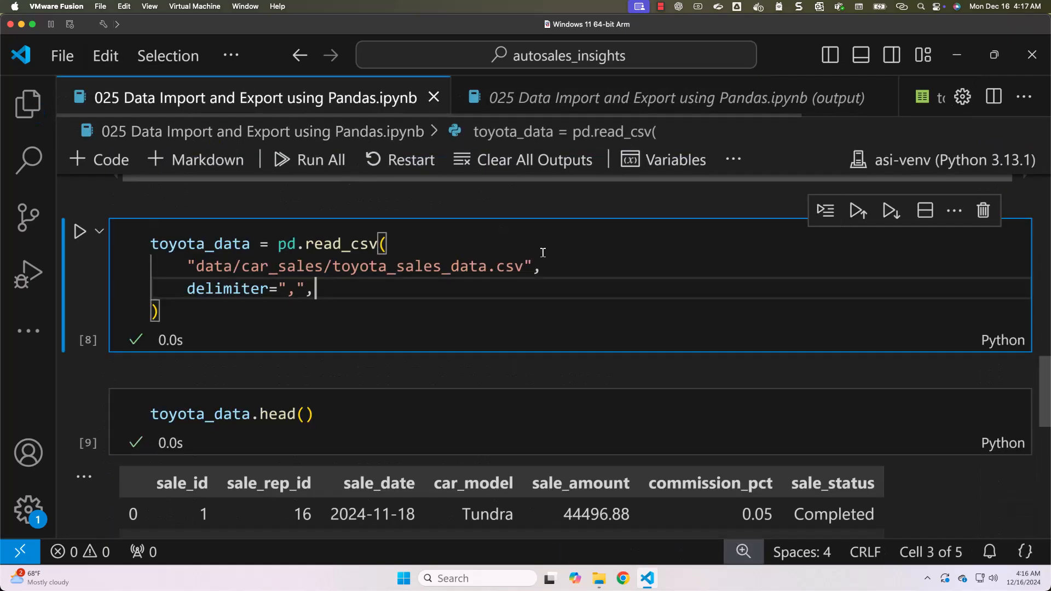
key("shift+Return")
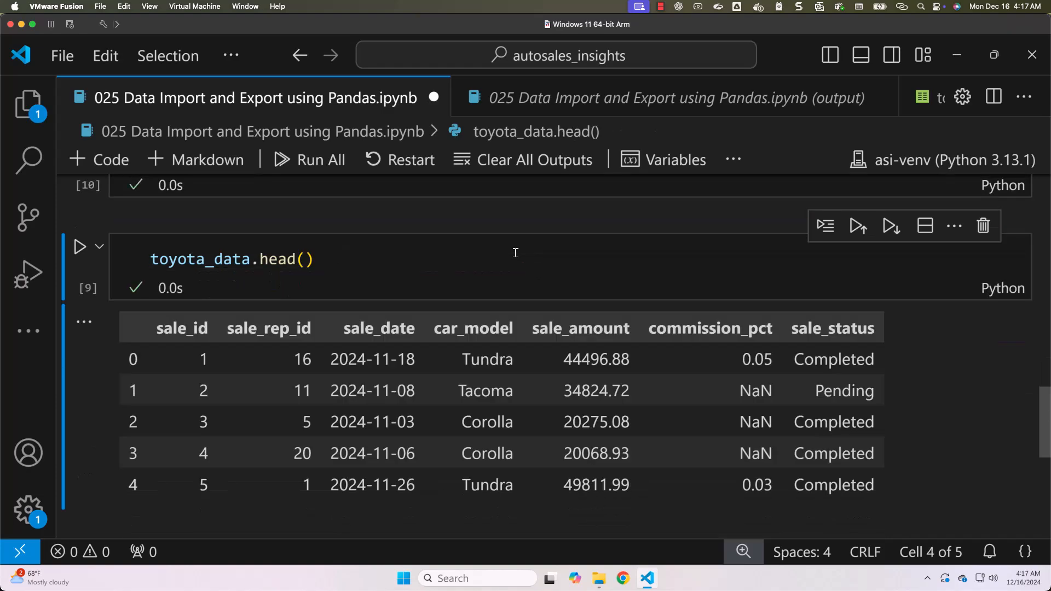
key("shift+Return")
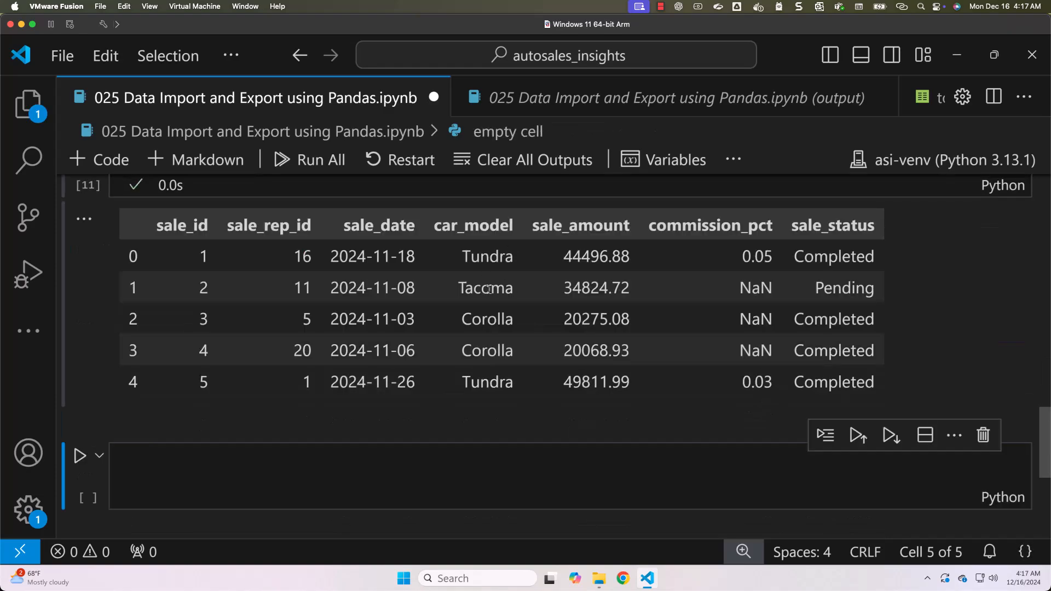
scroll(489, 288, "up", 3)
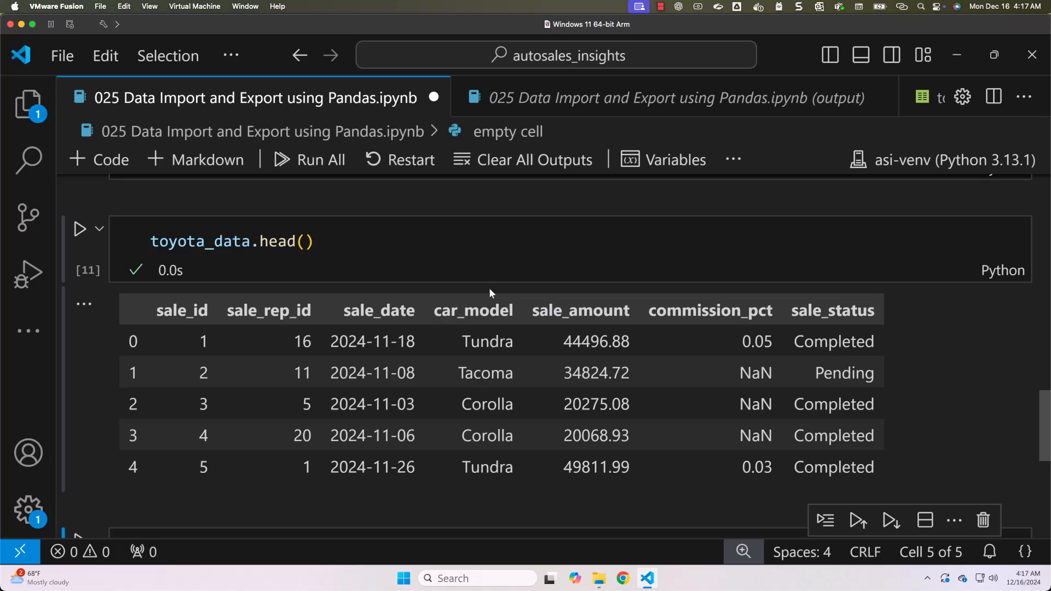
scroll(488, 288, "up", 5)
scroll(506, 286, "up", 5)
scroll(506, 285, "up", 3)
scroll(506, 285, "up", 3)
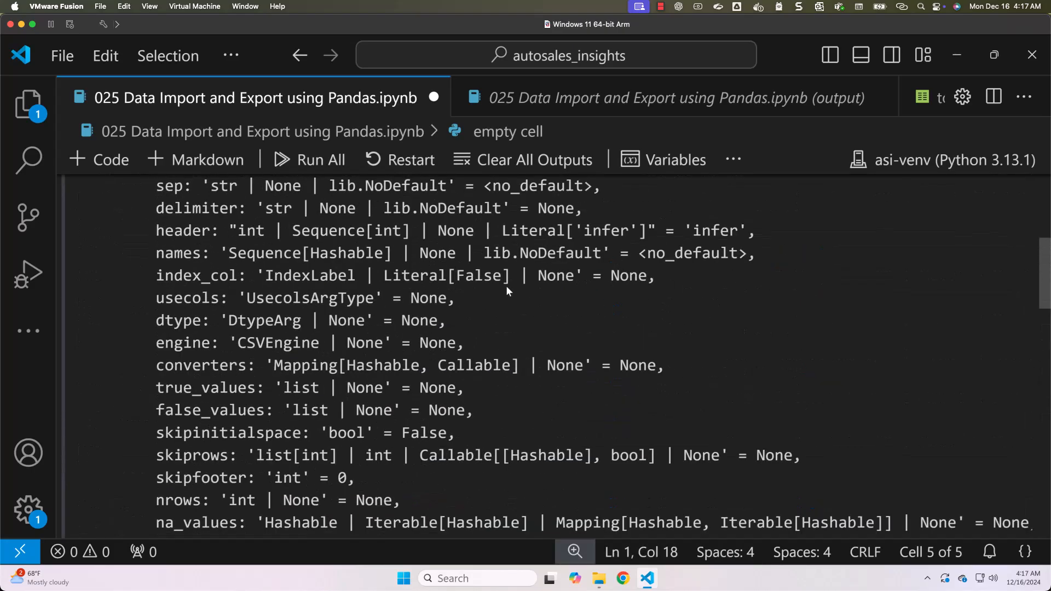
scroll(506, 285, "up", 3)
scroll(506, 285, "down", 1)
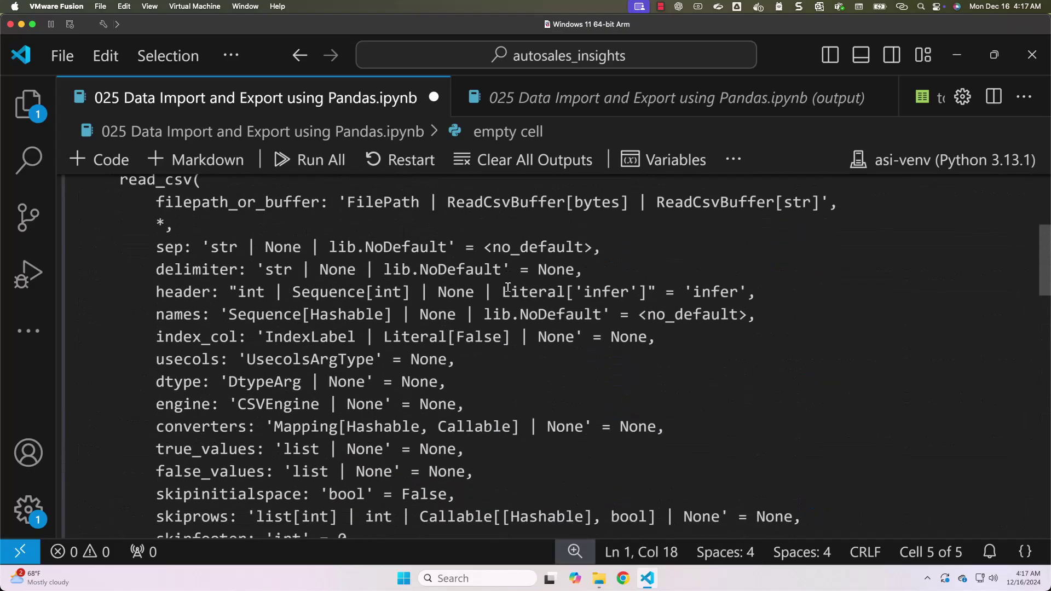
double_click(208, 338)
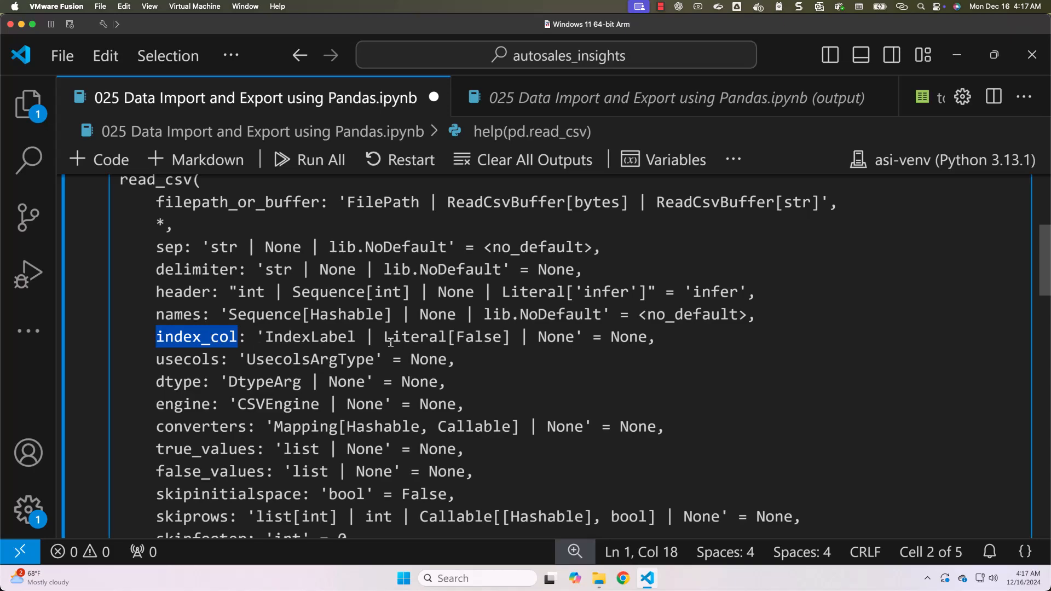
scroll(393, 344, "down", 2)
scroll(394, 343, "down", 2)
scroll(393, 343, "down", 1)
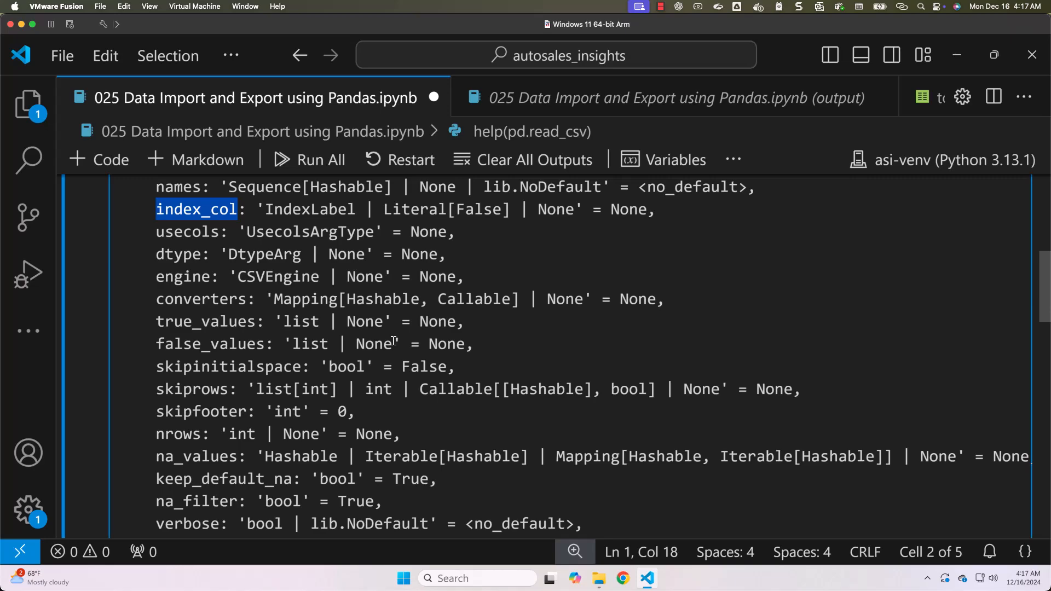
scroll(393, 344, "down", 1)
scroll(393, 343, "down", 2)
scroll(393, 344, "down", 1)
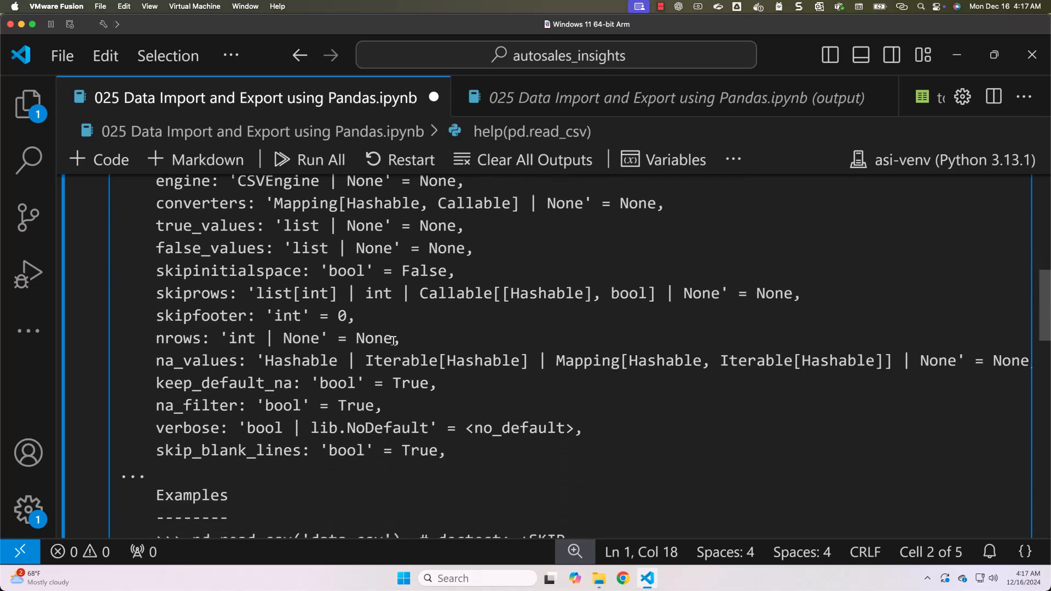
scroll(393, 343, "down", 1)
scroll(392, 343, "down", 1)
scroll(392, 344, "down", 1)
scroll(393, 343, "down", 1)
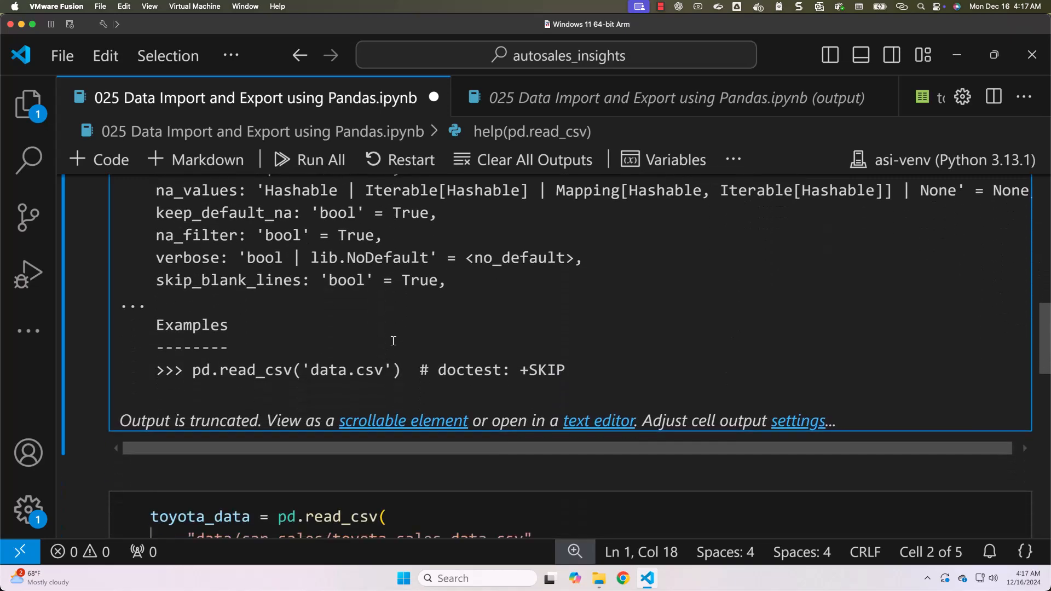
scroll(392, 344, "down", 2)
scroll(393, 343, "down", 2)
scroll(394, 341, "down", 2)
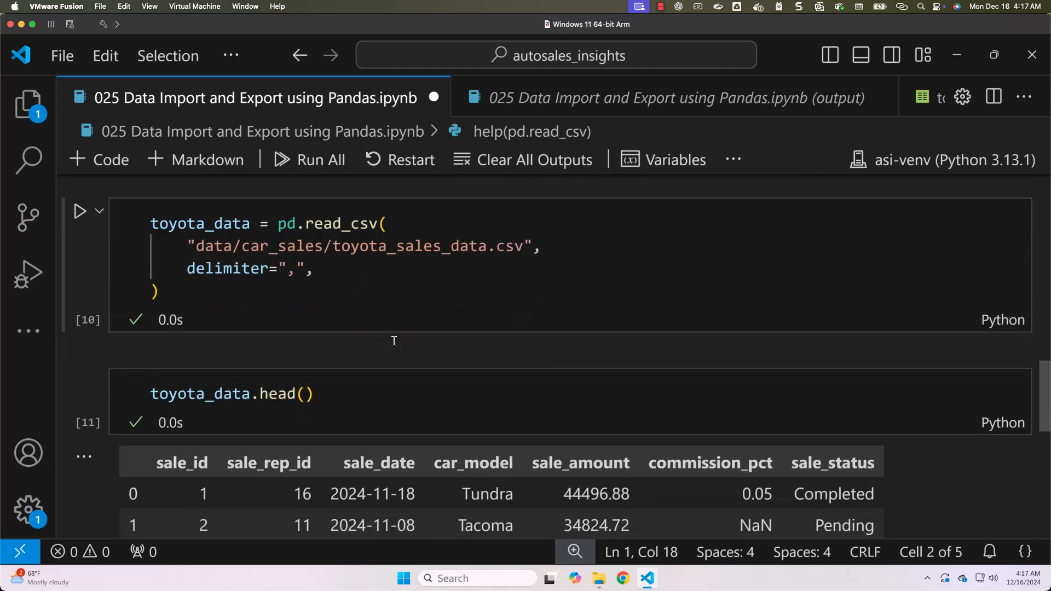
scroll(393, 341, "down", 3)
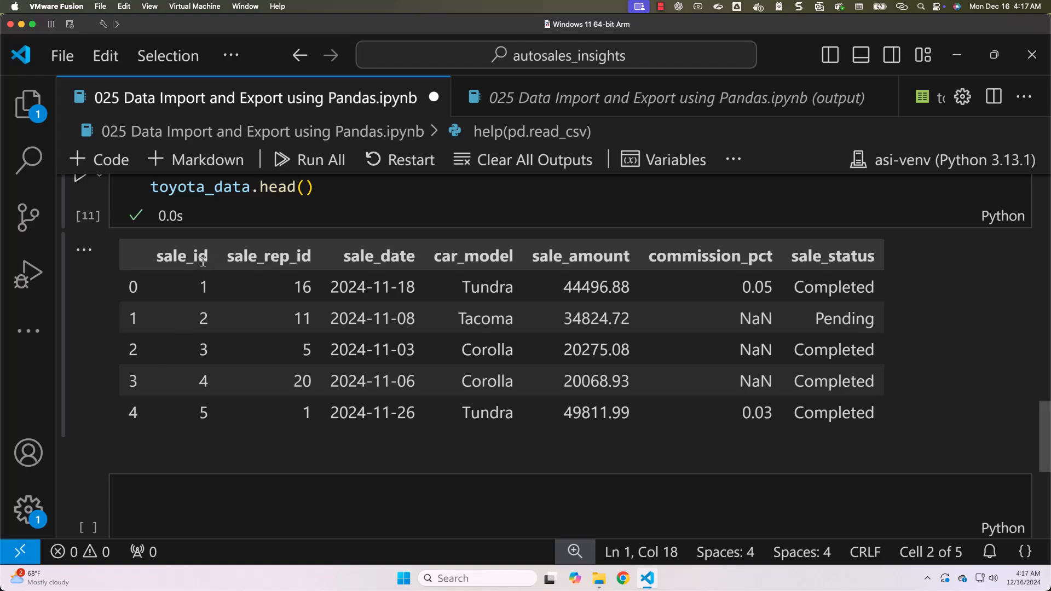
scroll(250, 238, "up", 5)
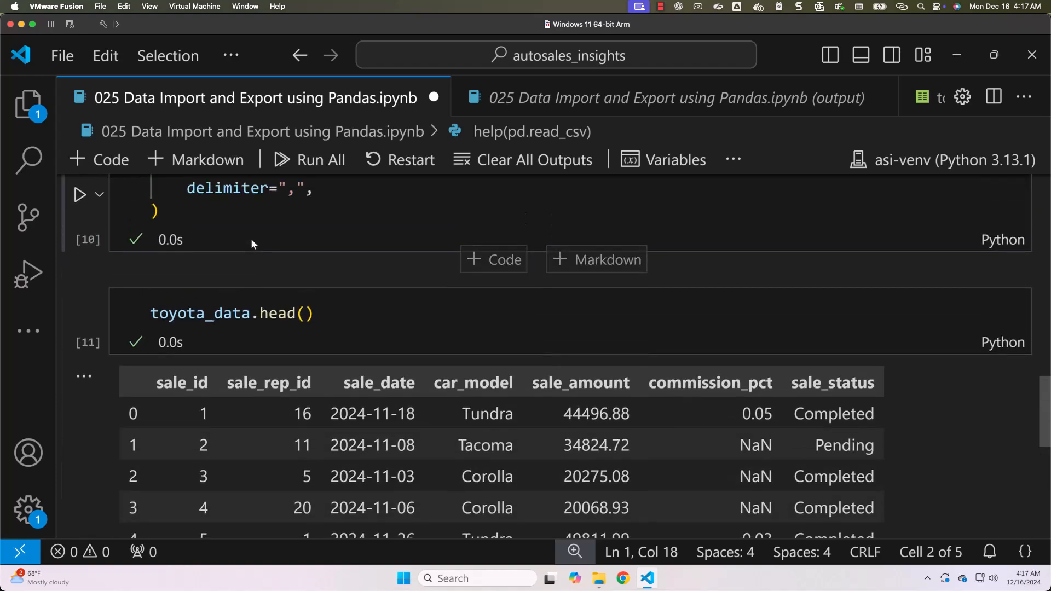
Start a new argument line after delimiter="," for index_col='sale_id' in the read_csv call.
left_click(340, 360)
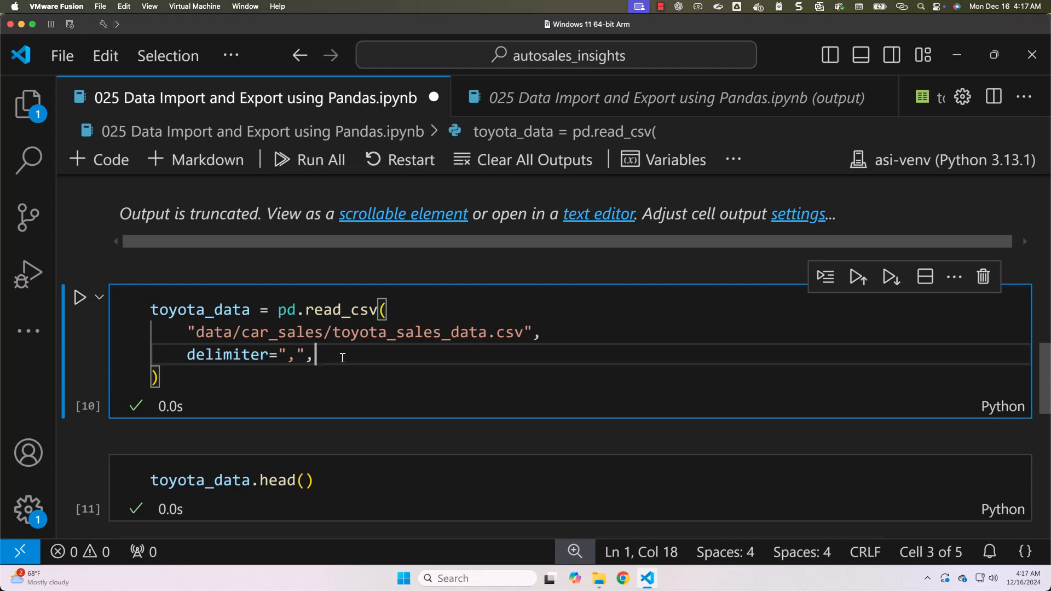
key("Return")
type("index_co")
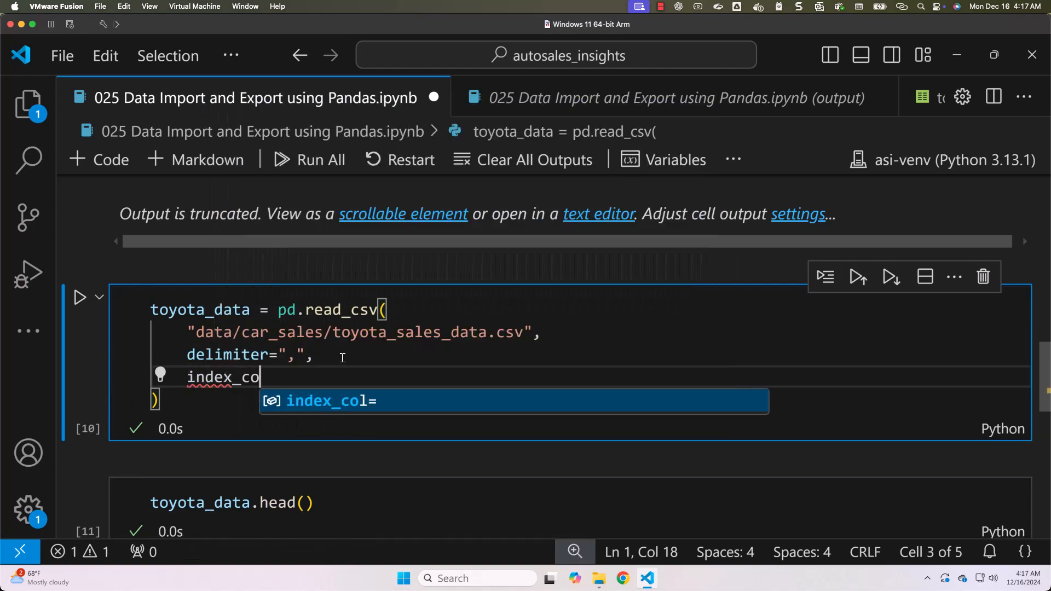
type("l=")
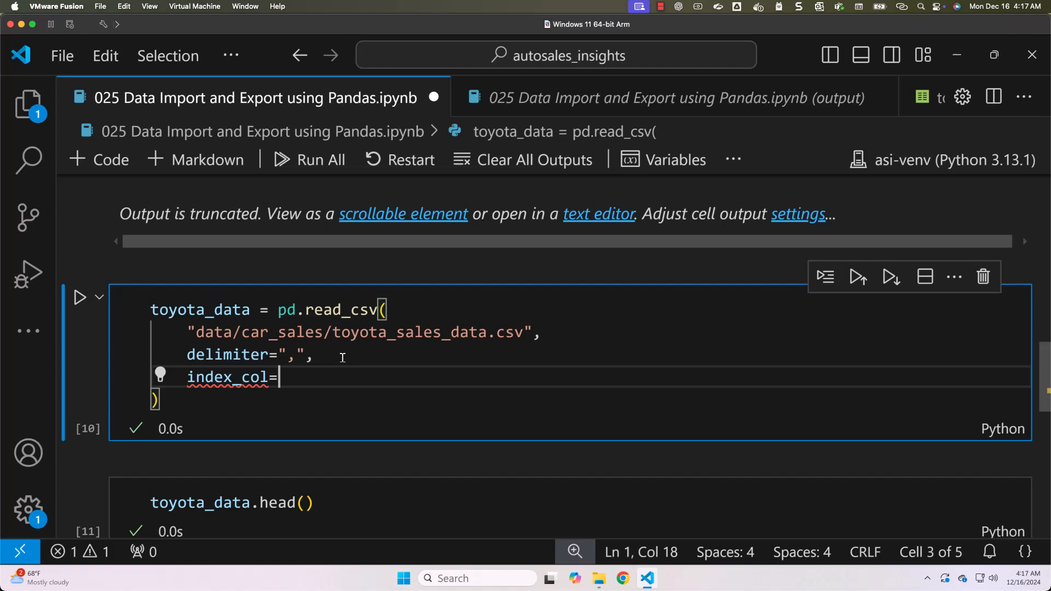
type("'")
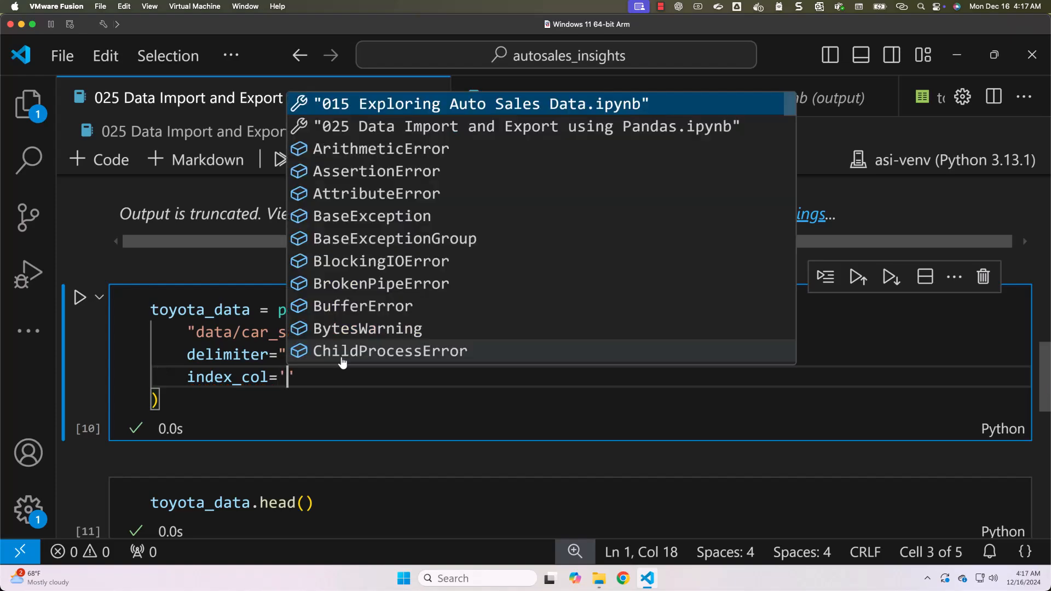
type("sale_id")
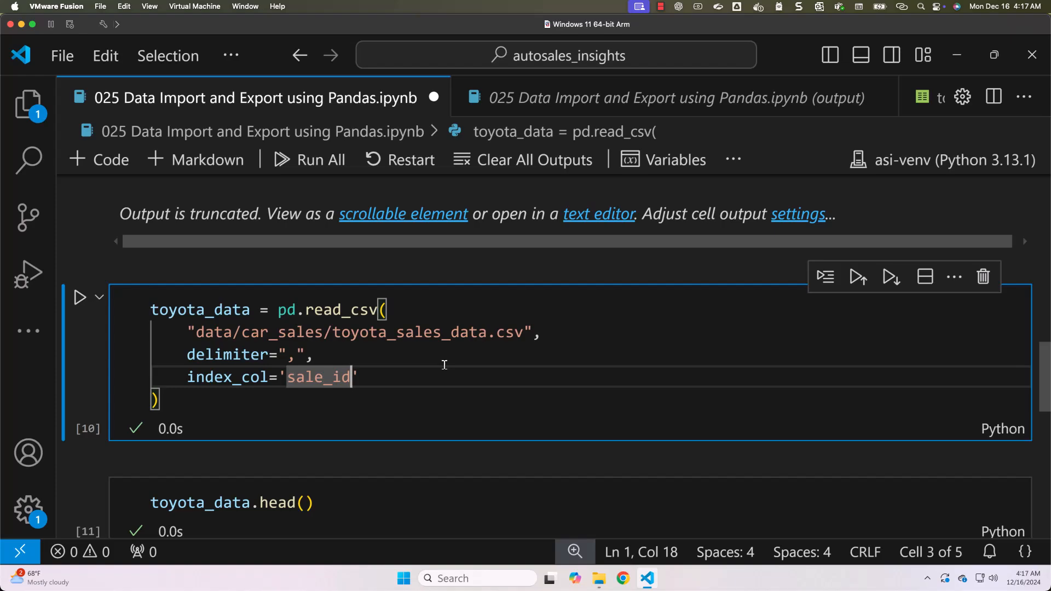
Rerun read_csv and head() so the preview rows are indexed by sale_id instead of 0–4.
key("shift+Return")
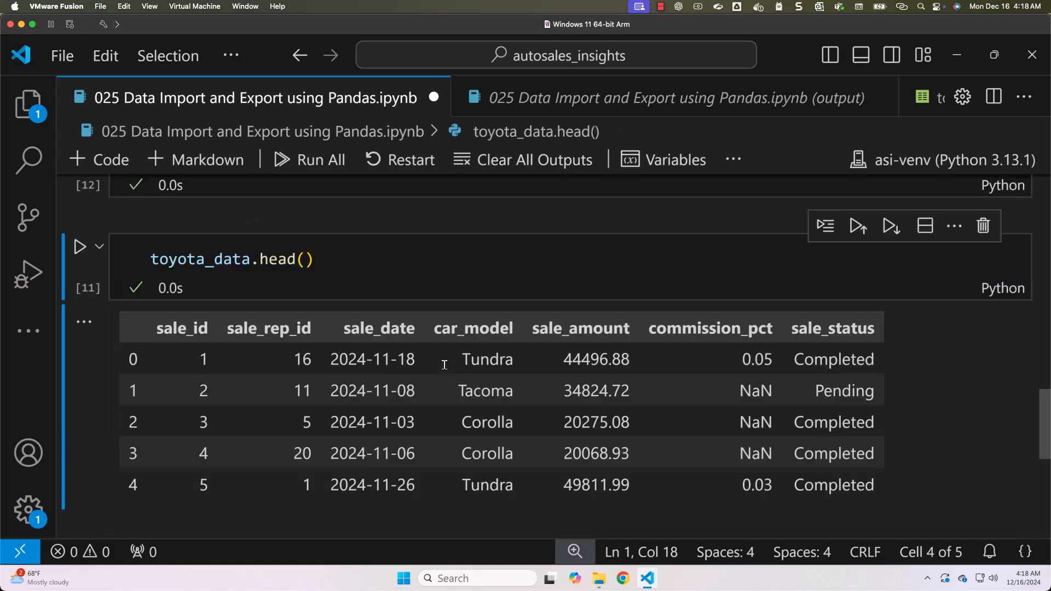
key("shift+Return")
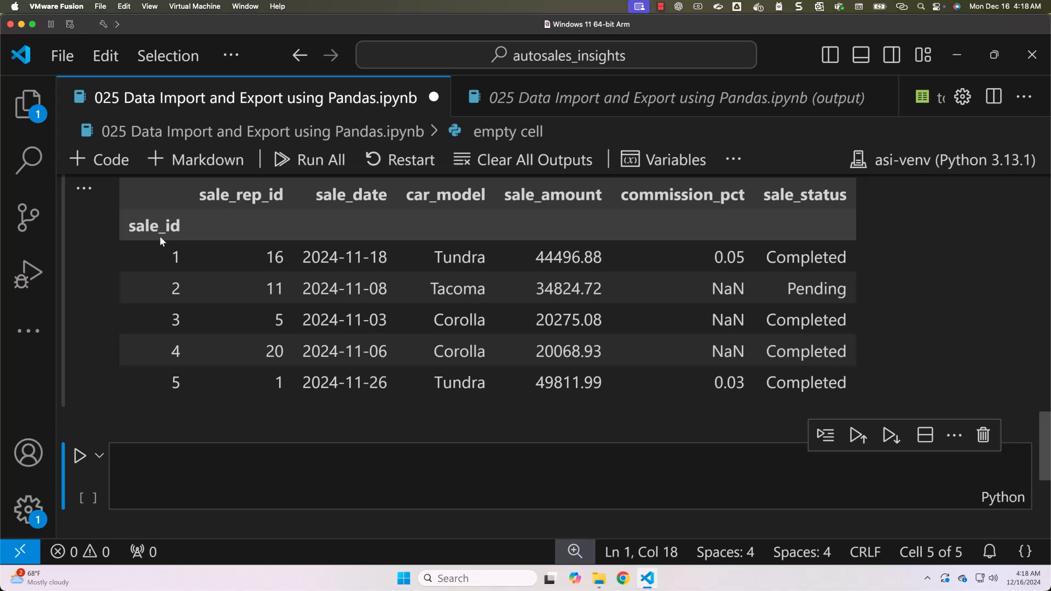
scroll(164, 309, "up", 5)
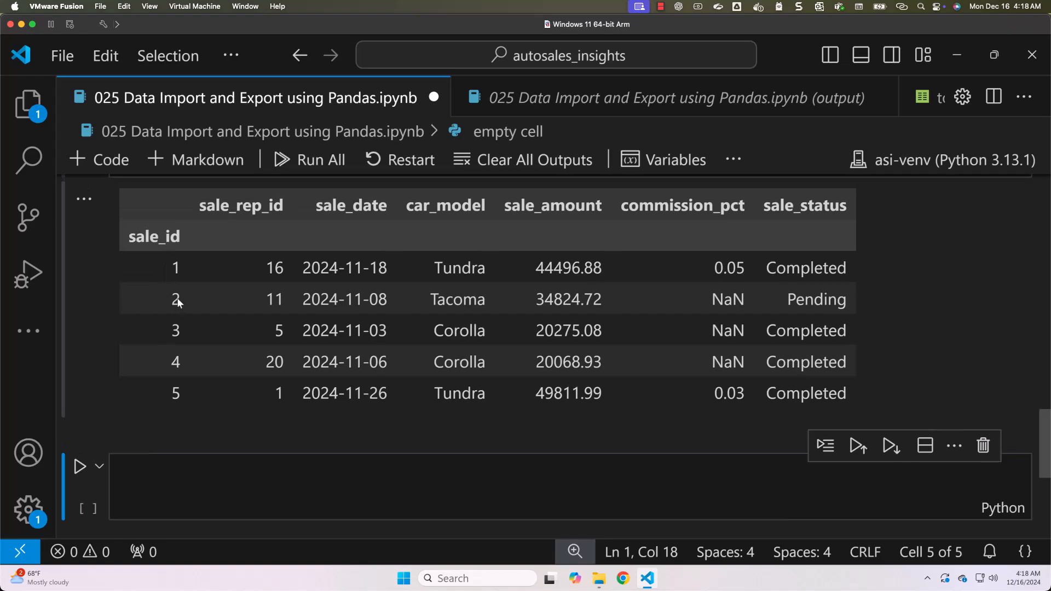
scroll(179, 294, "up", 3)
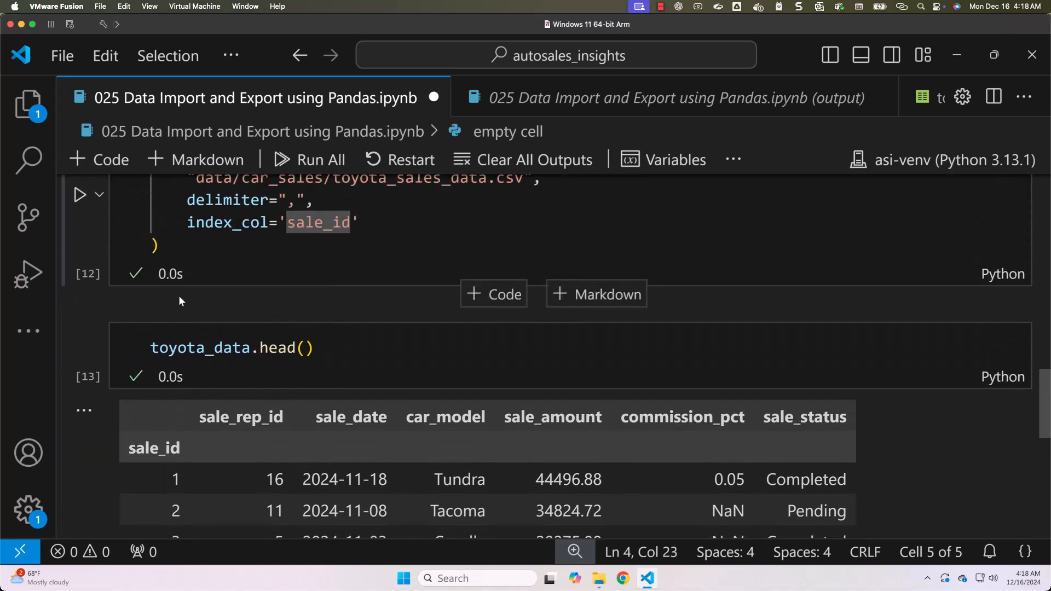
scroll(180, 293, "up", 3)
scroll(179, 294, "up", 2)
scroll(179, 293, "up", 5)
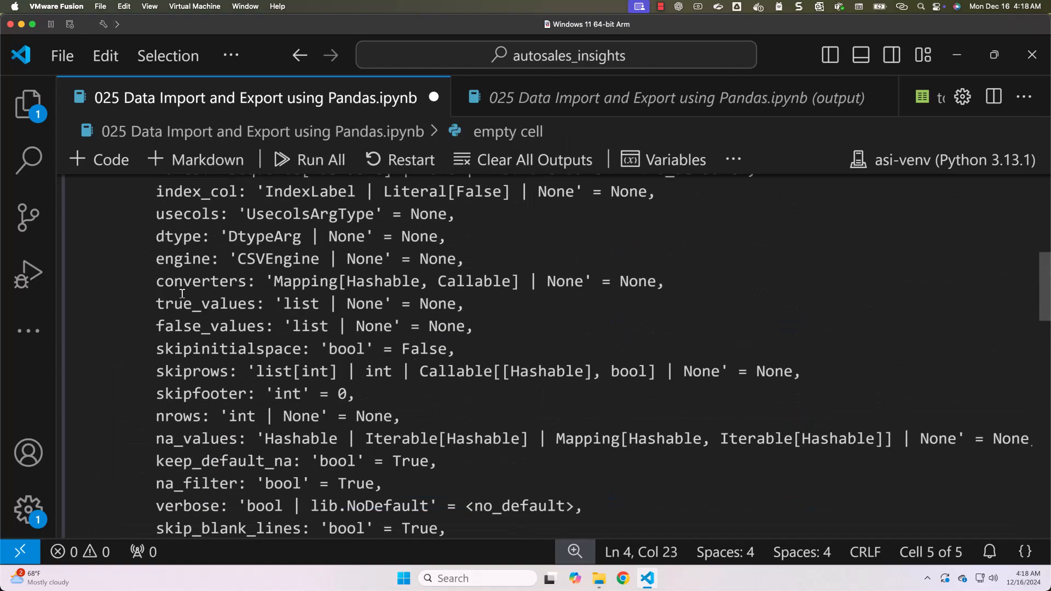
scroll(190, 290, "up", 1)
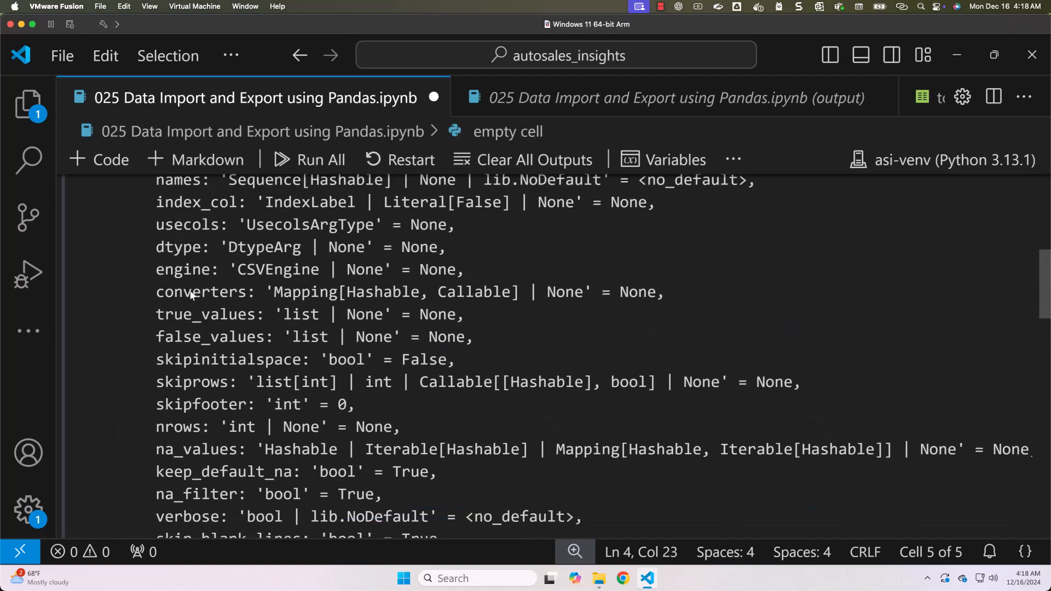
scroll(191, 294, "up", 1)
scroll(191, 295, "up", 1)
scroll(191, 291, "up", 1)
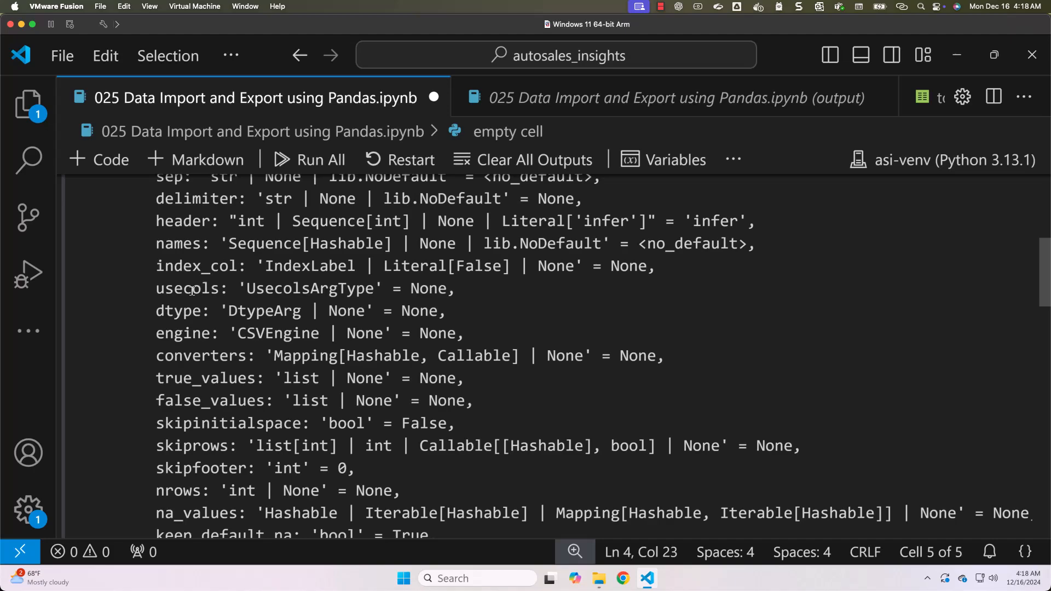
scroll(191, 292, "up", 1)
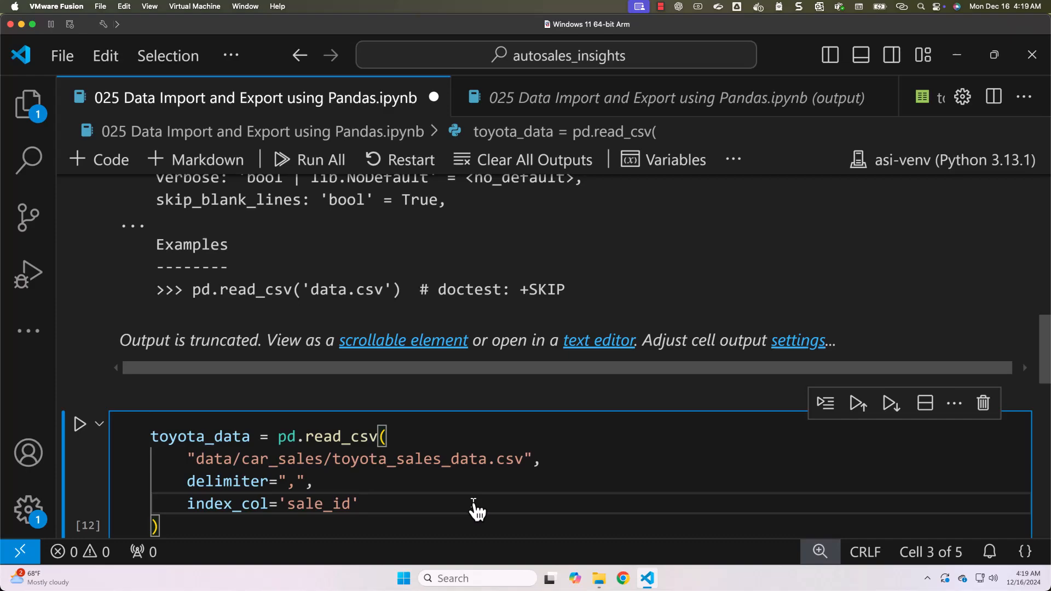
Select toyota_sales_data in the path and show the Explorer tree with both car_sales CSV files.
double_click(413, 458)
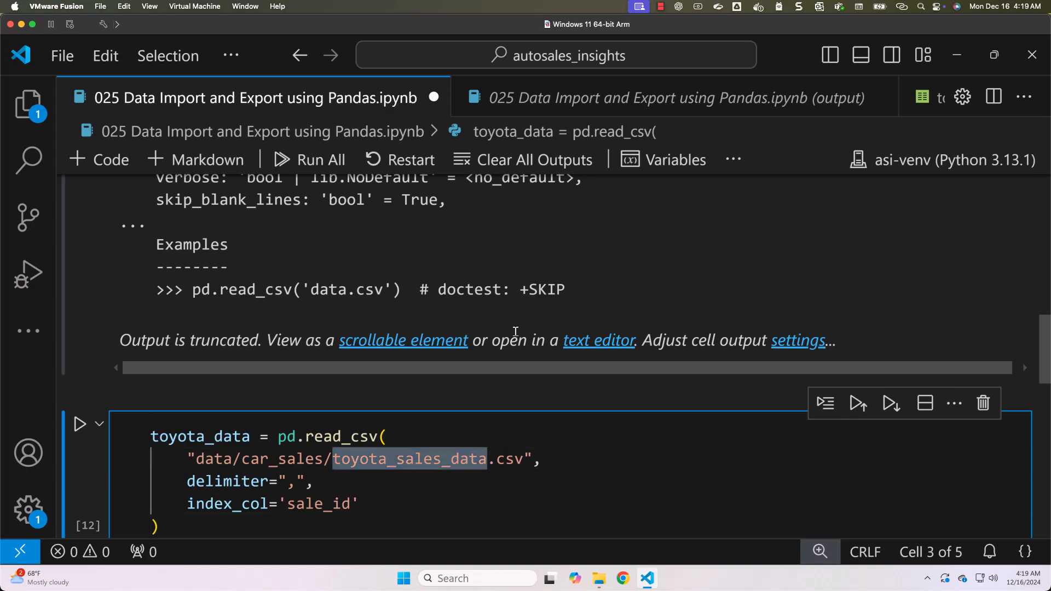
left_click(29, 103)
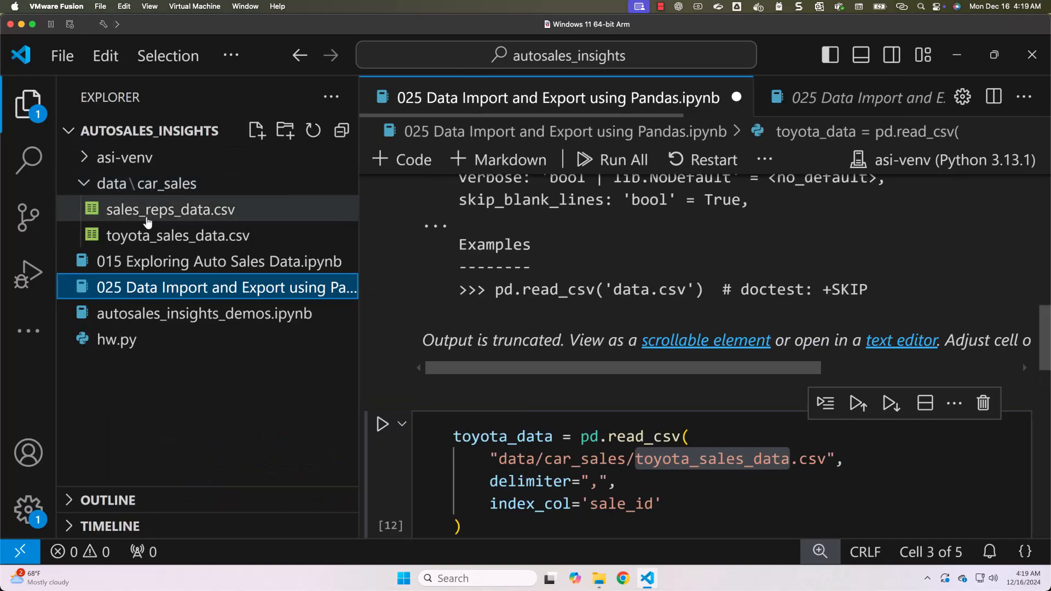